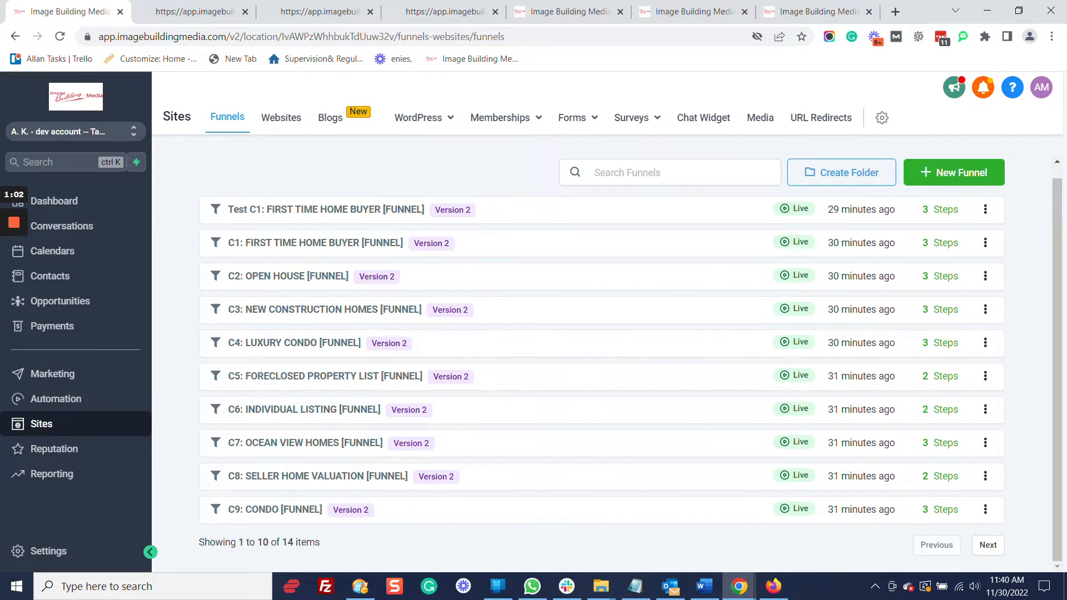
# - Look through both pages of the funnel list, check the actions for C1, and open "Test C1: FIRST TIME HOME BUYER [FUNNEL]"
pyautogui.click(984, 545)
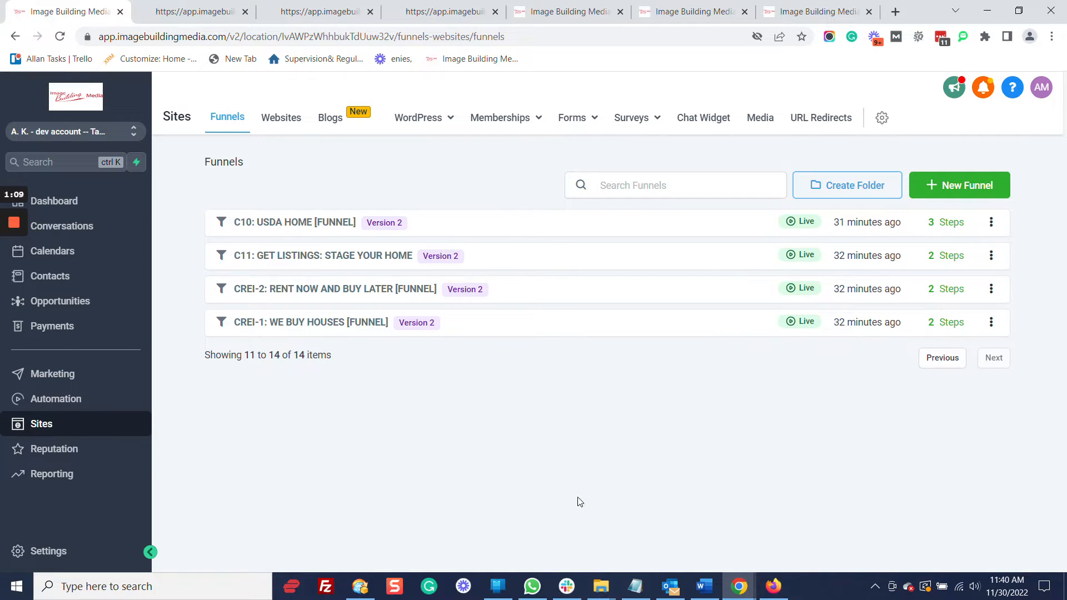
pyautogui.click(929, 360)
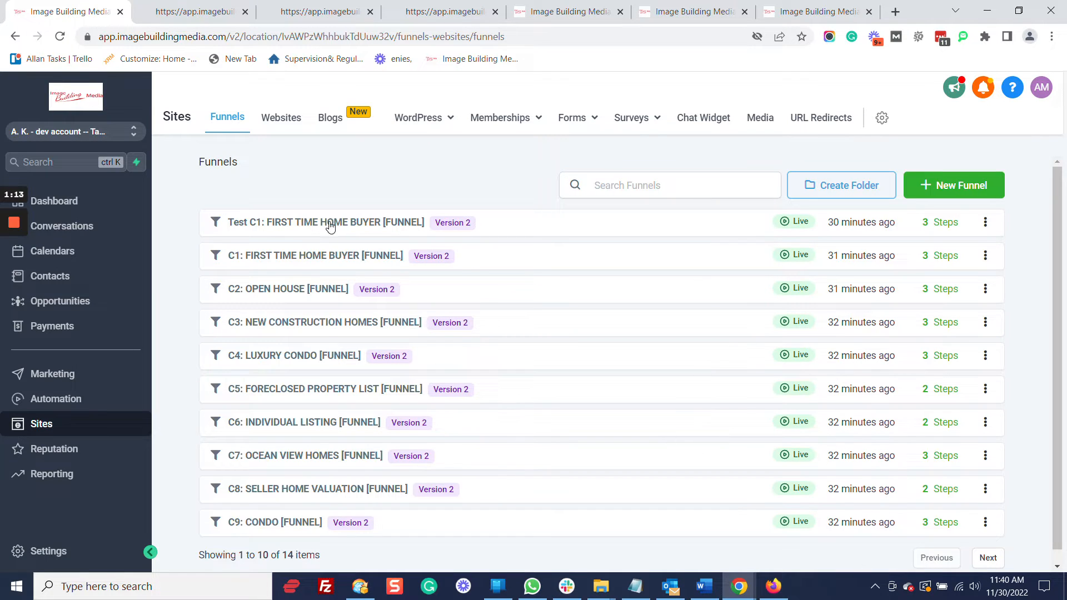
pyautogui.click(985, 256)
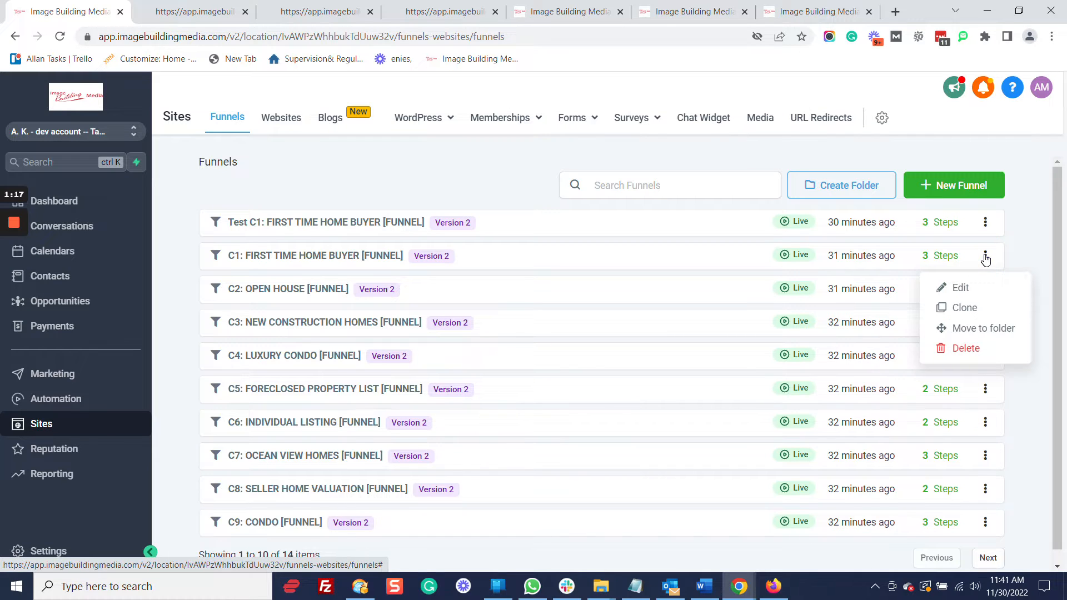
pyautogui.click(985, 257)
pyautogui.click(352, 222)
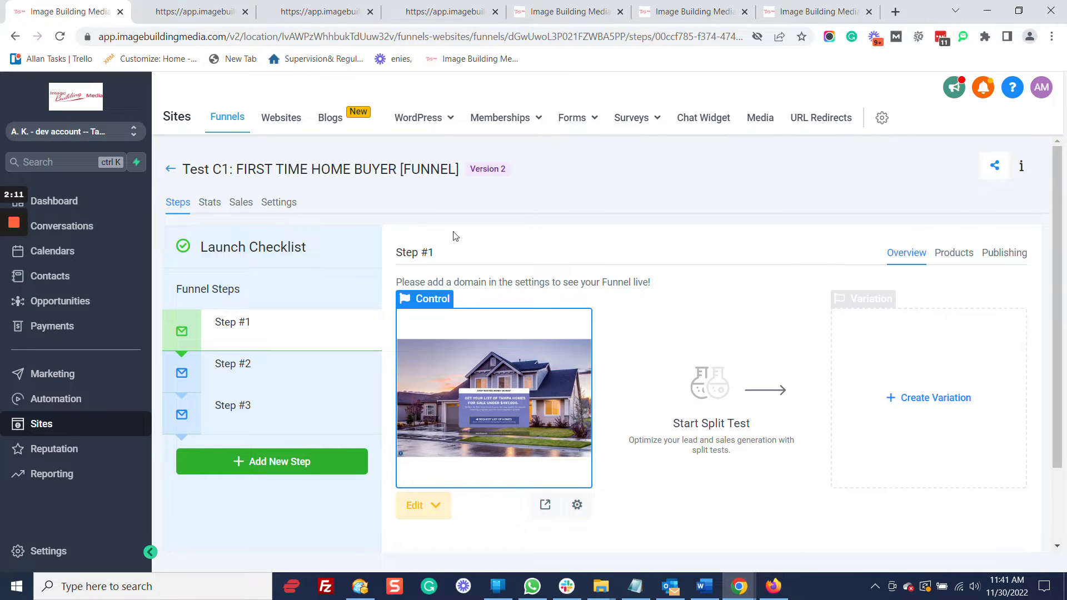
# - View the previews of the funnel's three pages: landing page, contact form and request-submitted page
pyautogui.click(187, 12)
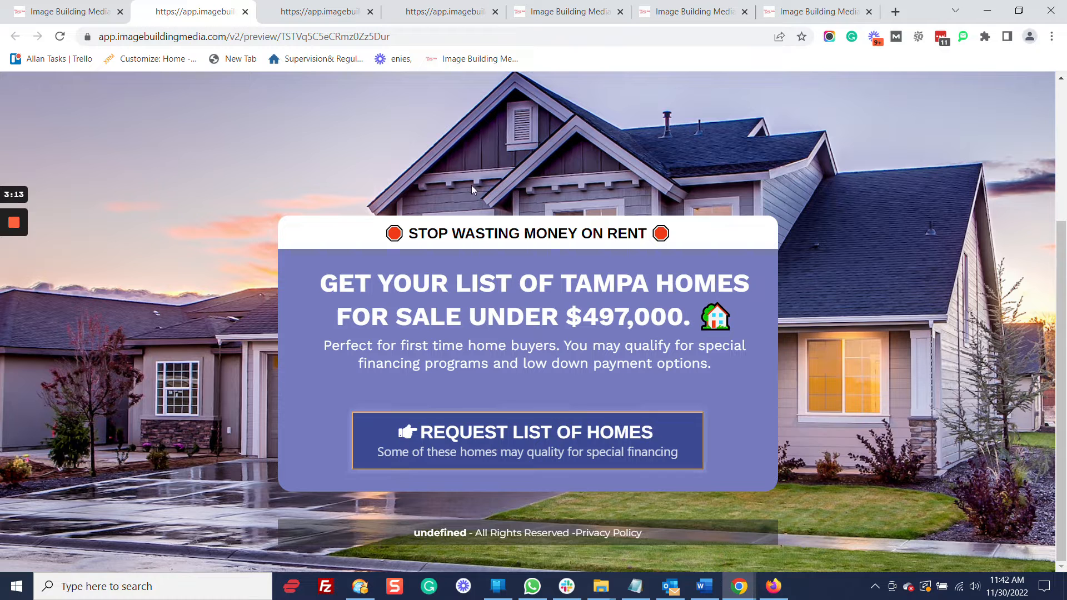
pyautogui.click(321, 10)
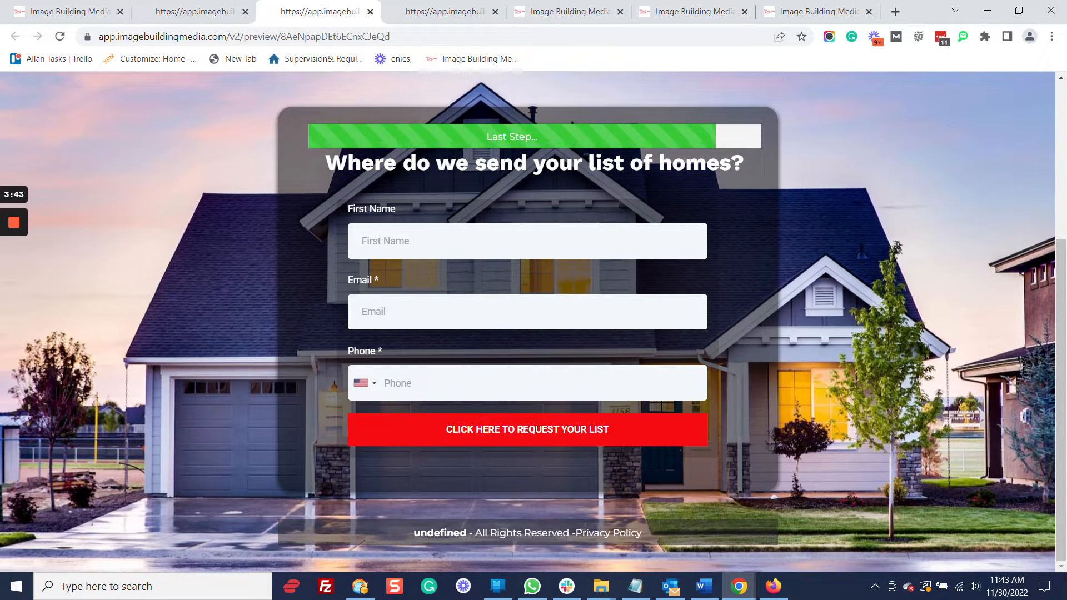
pyautogui.click(443, 10)
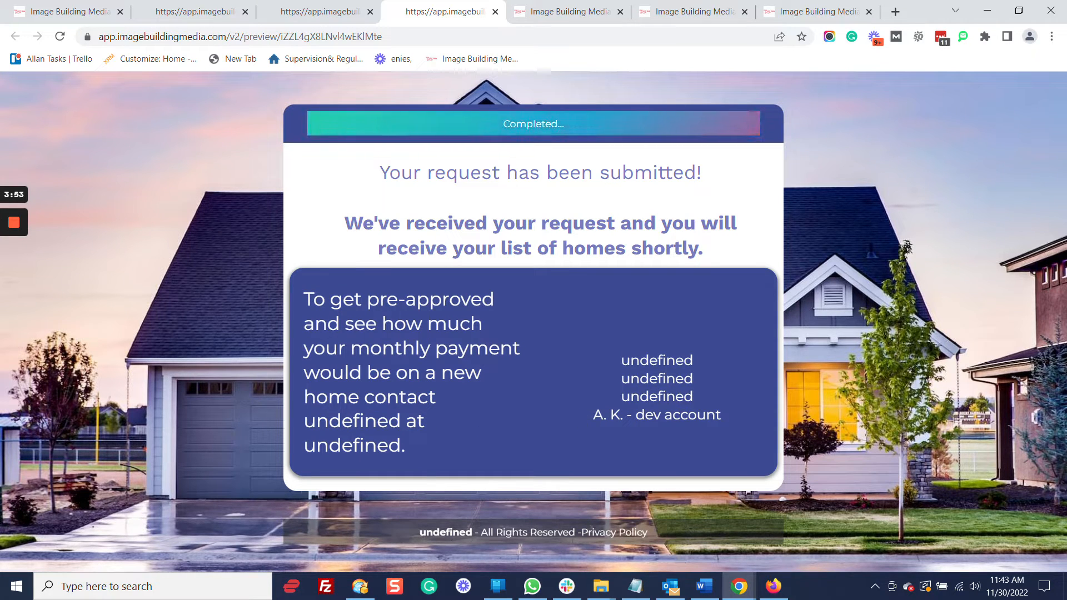
pyautogui.click(367, 418)
pyautogui.moveTo(358, 447); pyautogui.dragTo(365, 446)
# - Open the Custom Values settings and review the whole list of names, keys and values
pyautogui.click(563, 8)
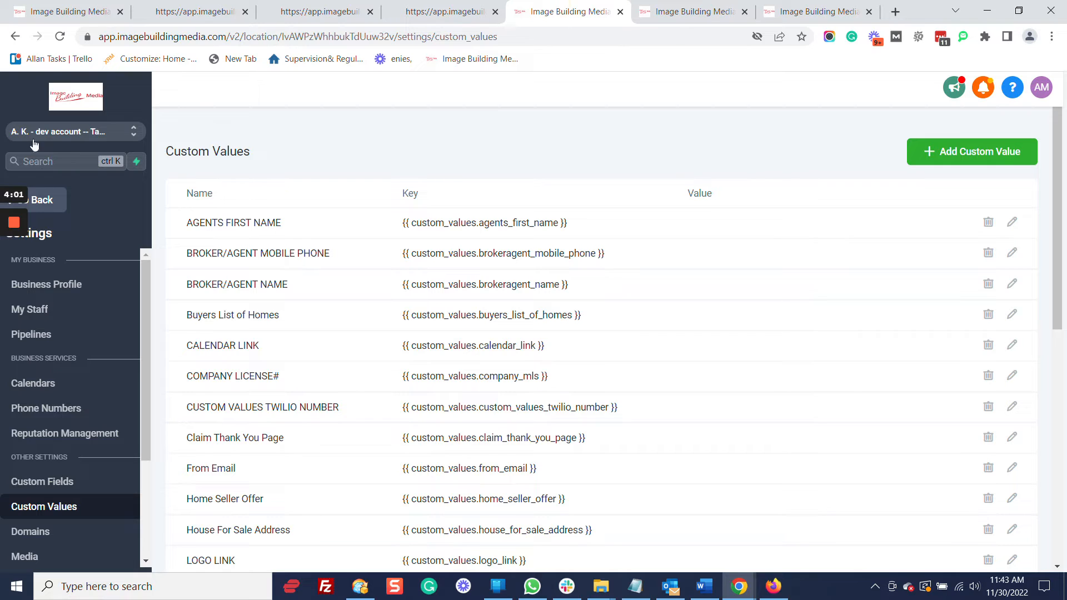
pyautogui.click(209, 149)
pyautogui.scroll(-2, 239, 317)
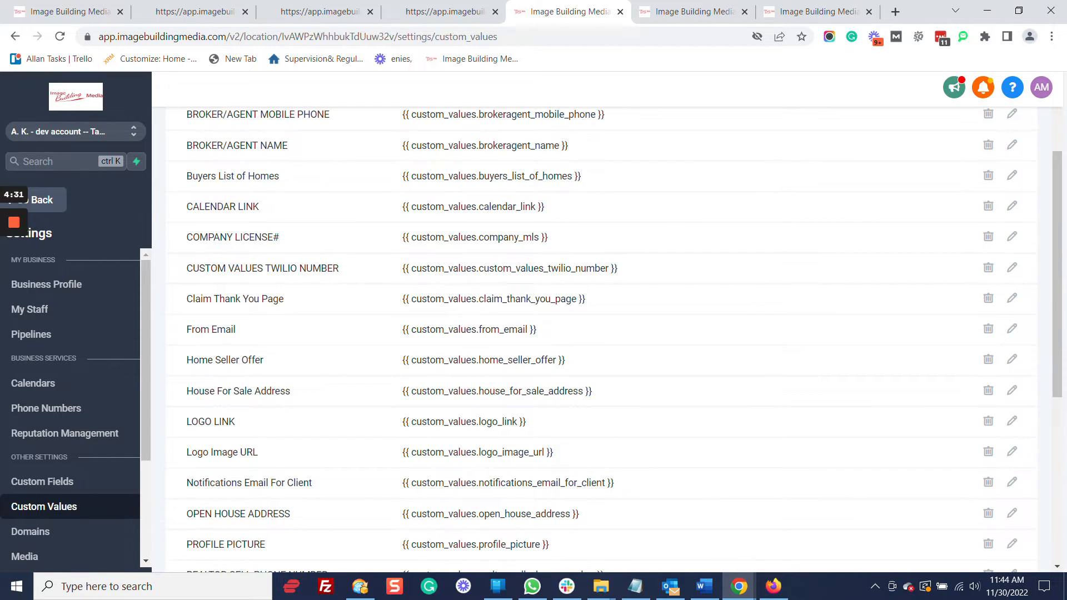
pyautogui.scroll(-5, 239, 272)
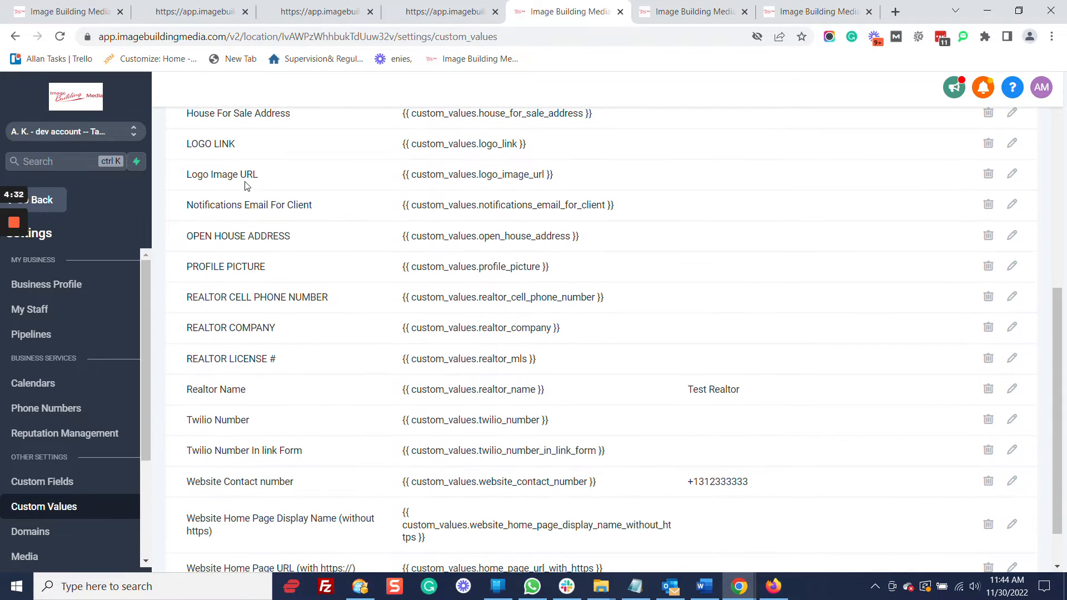
pyautogui.scroll(-1, 600, 339)
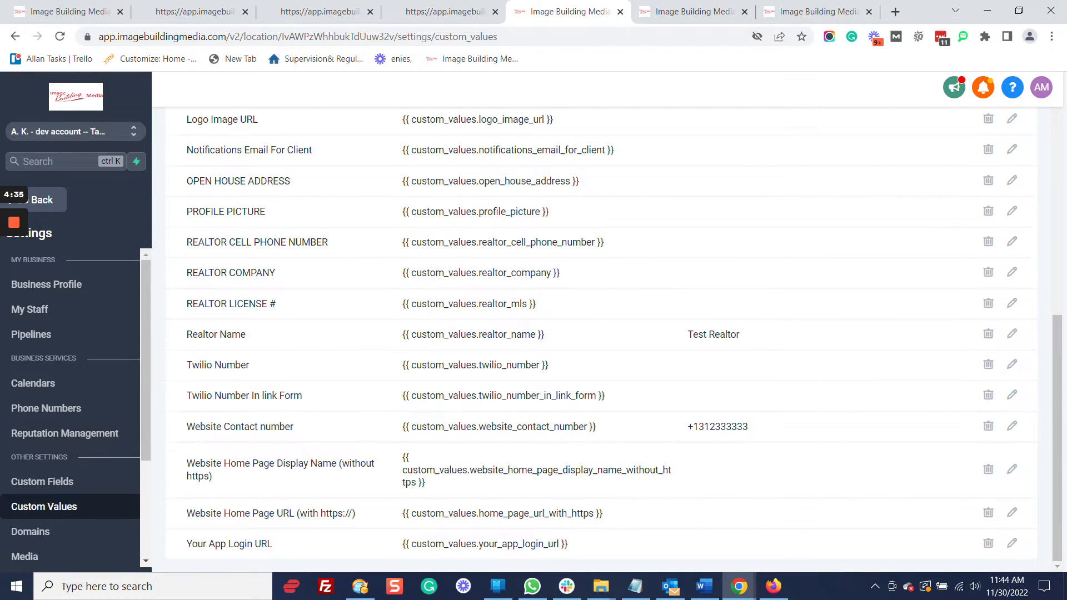
pyautogui.scroll(9, 242, 190)
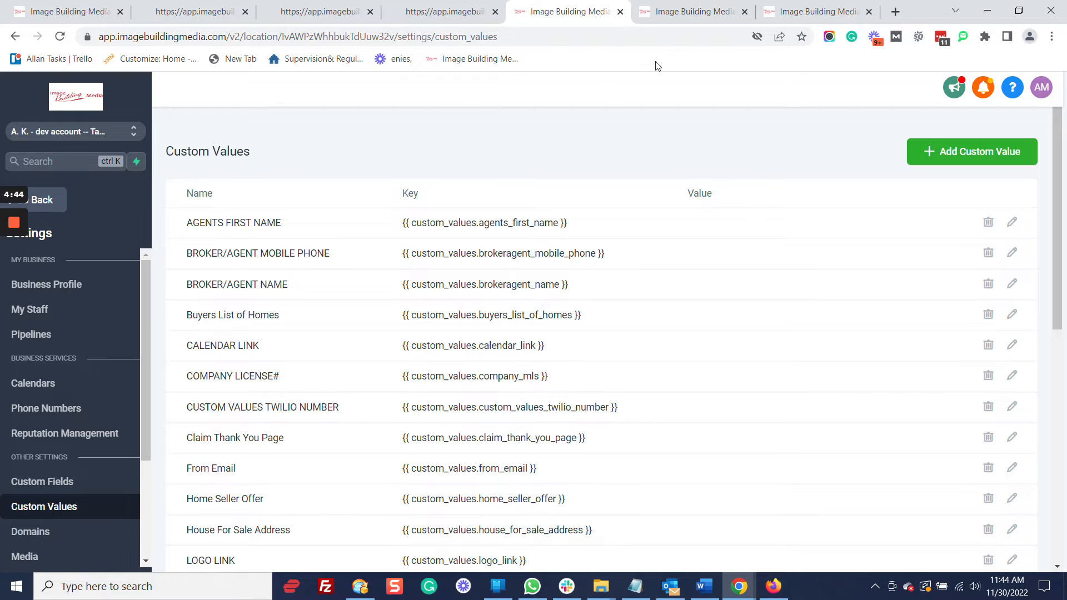
# - Open the landing page in the page builder, review its layout, and check which page settings are offered
pyautogui.click(680, 17)
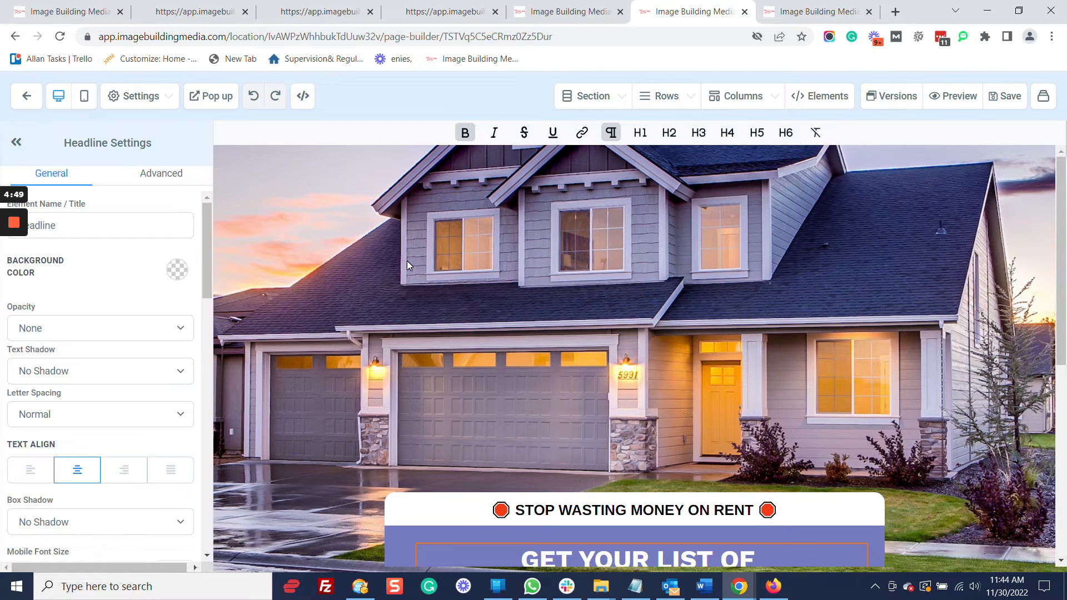
pyautogui.scroll(-6, 609, 307)
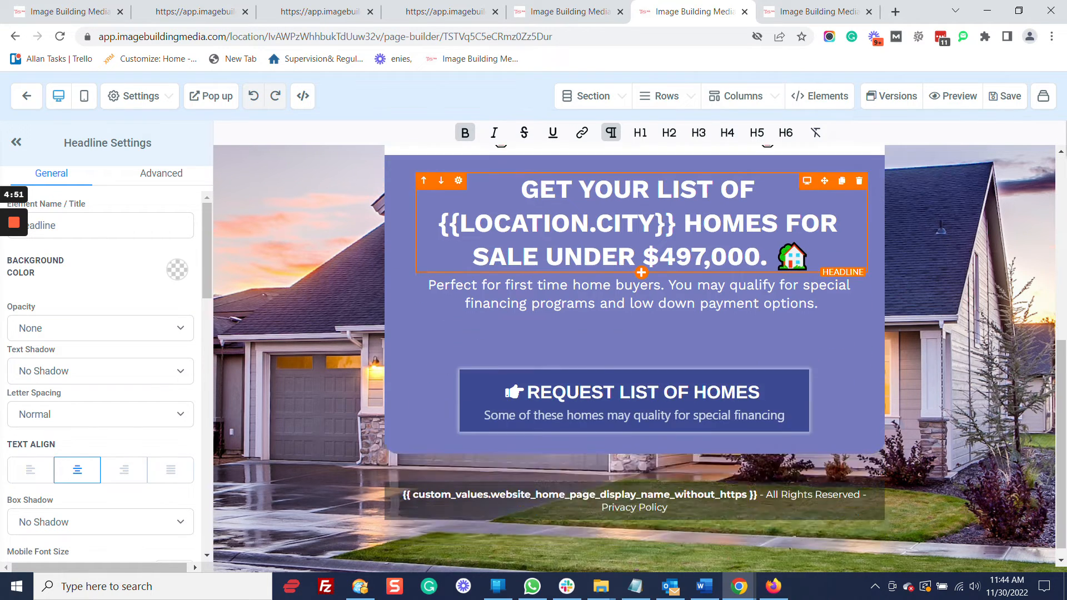
pyautogui.scroll(6, 628, 264)
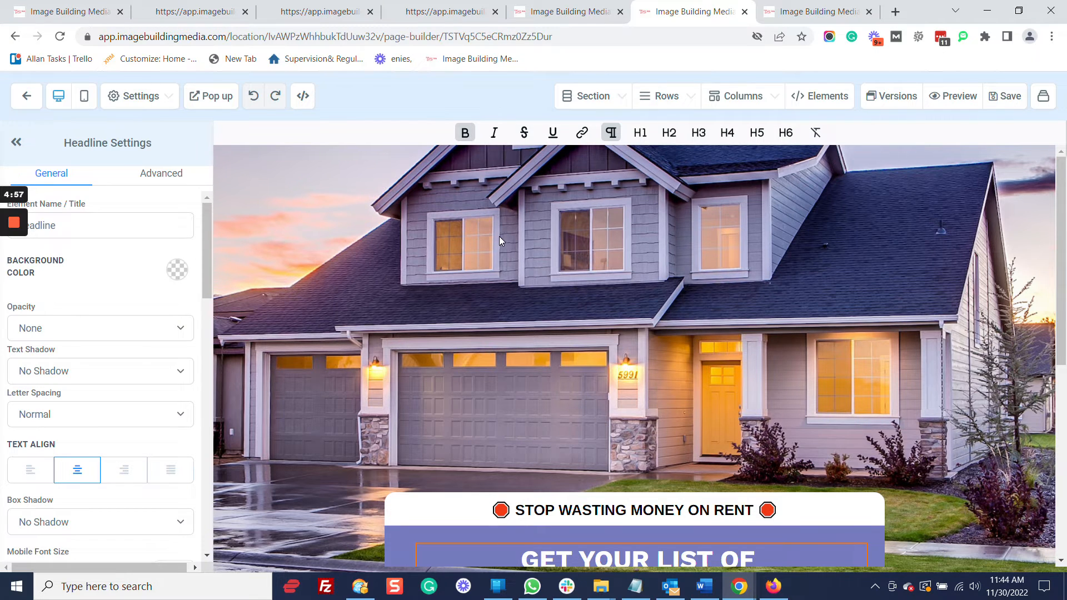
pyautogui.scroll(-3, 499, 236)
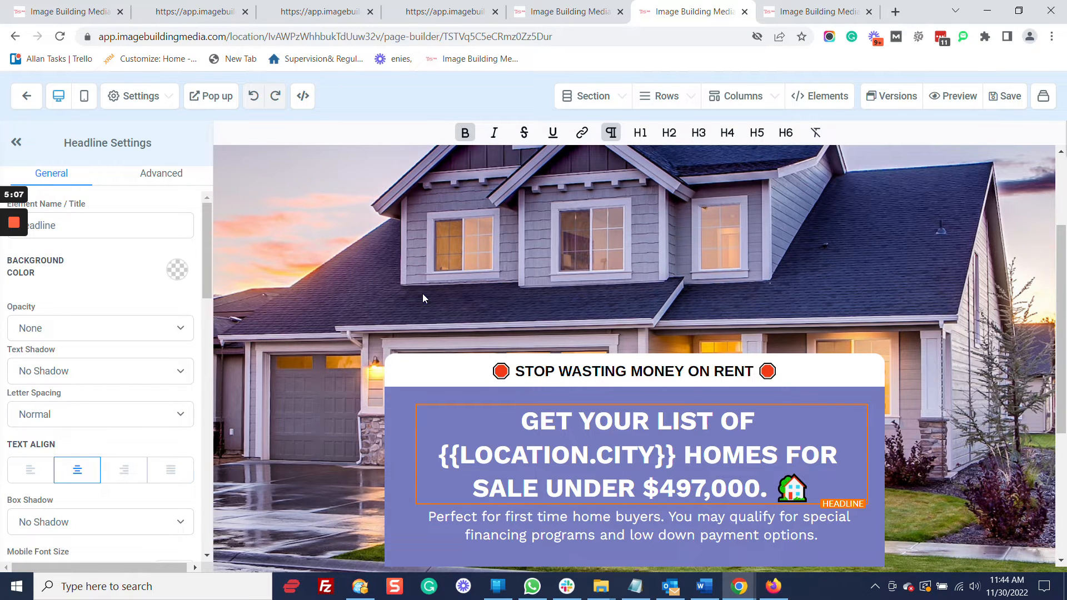
pyautogui.click(173, 96)
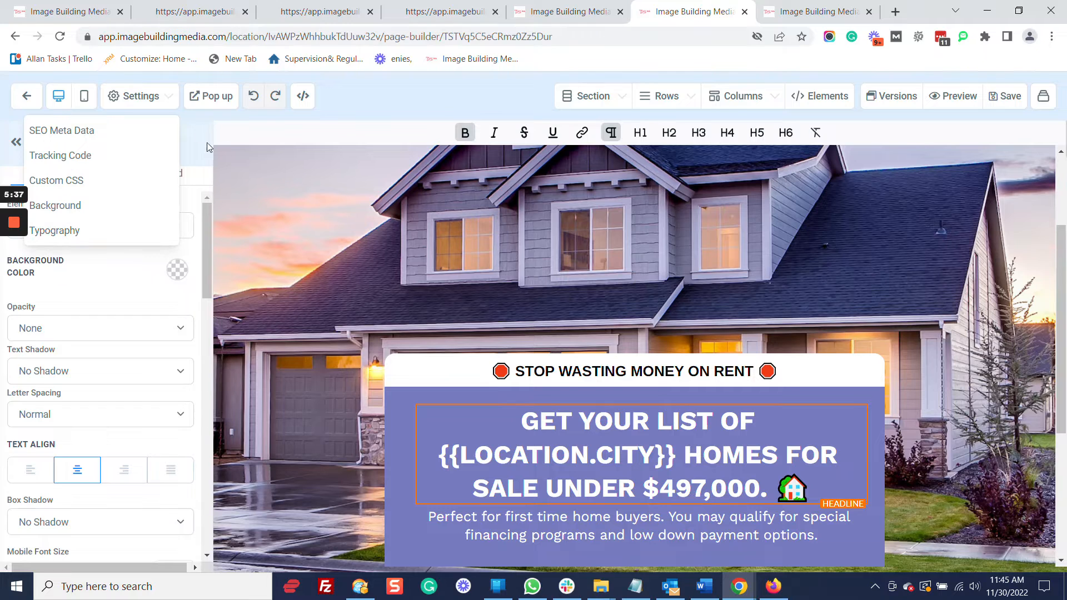
pyautogui.click(243, 145)
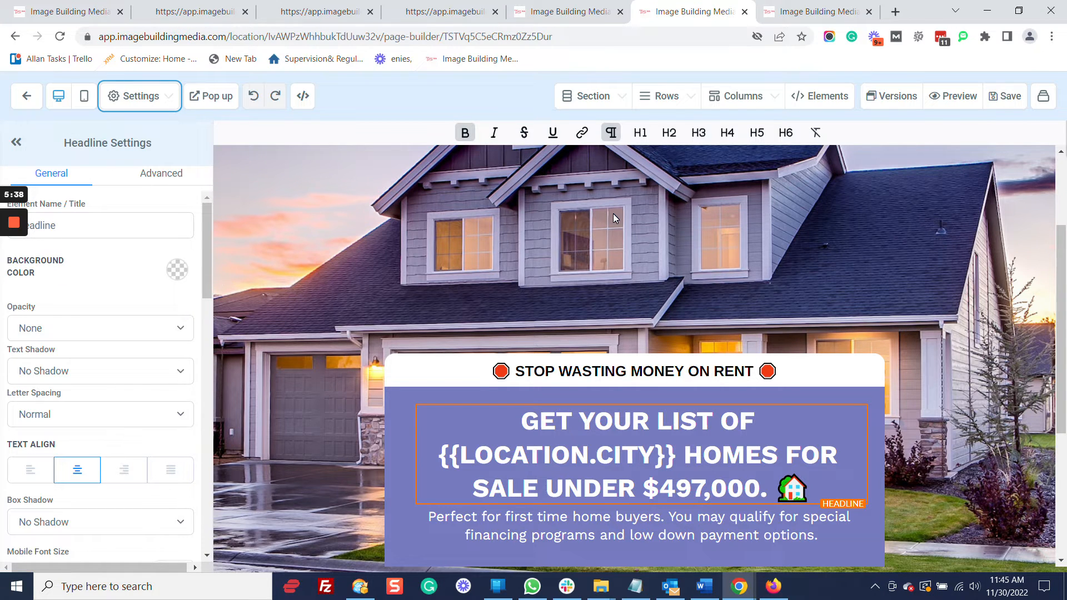
# - Select the "STOP WASTING MONEY ON RENT" headline and examine its font, color and spacing settings
pyautogui.scroll(-1, 664, 221)
pyautogui.click(630, 301)
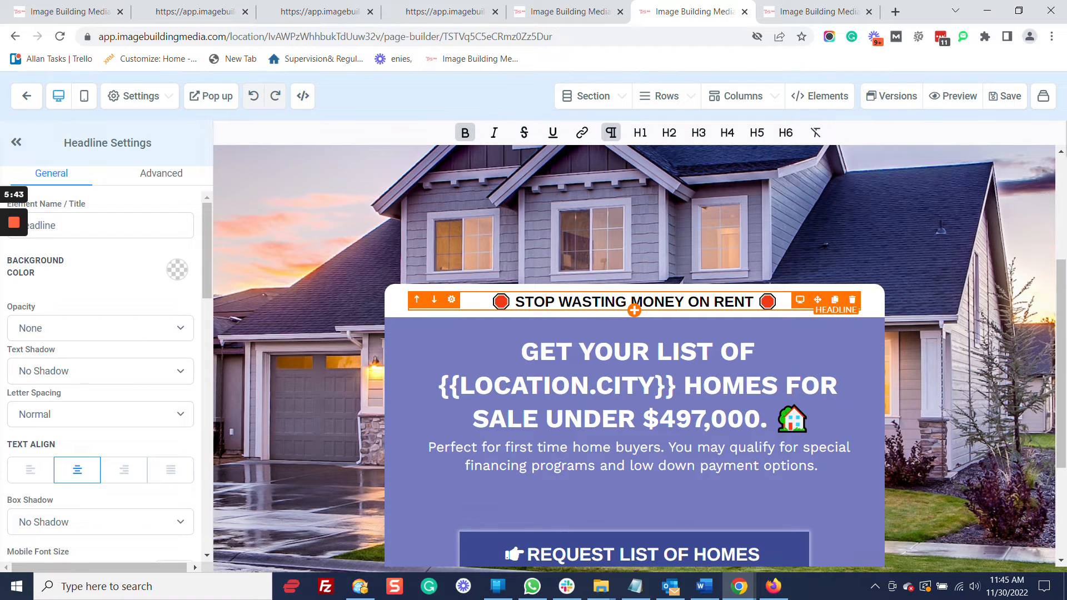
pyautogui.scroll(-5, 124, 301)
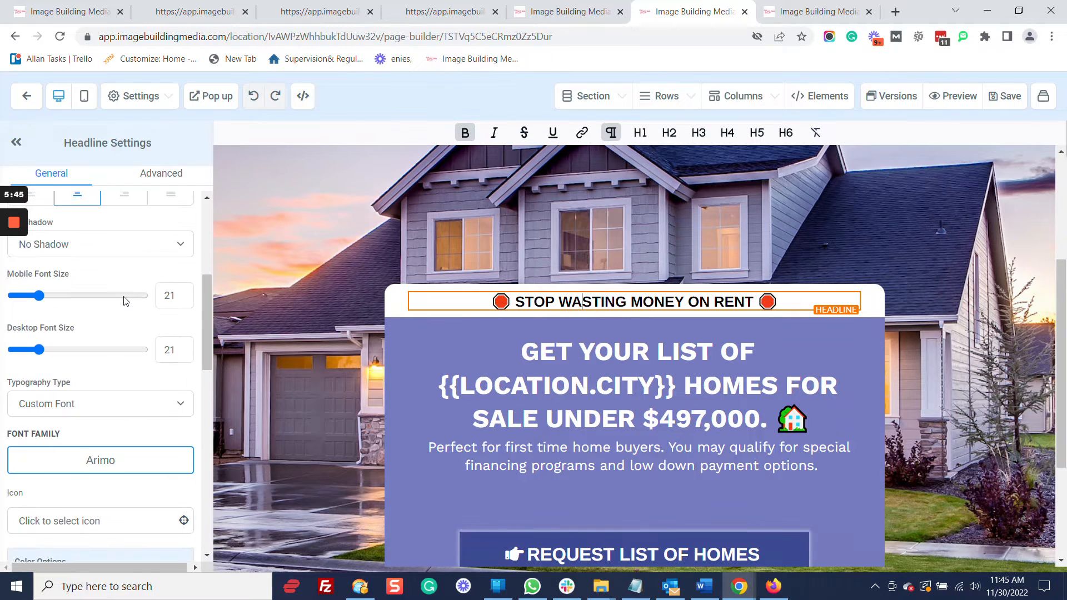
pyautogui.scroll(-5, 124, 301)
pyautogui.scroll(-6, 124, 300)
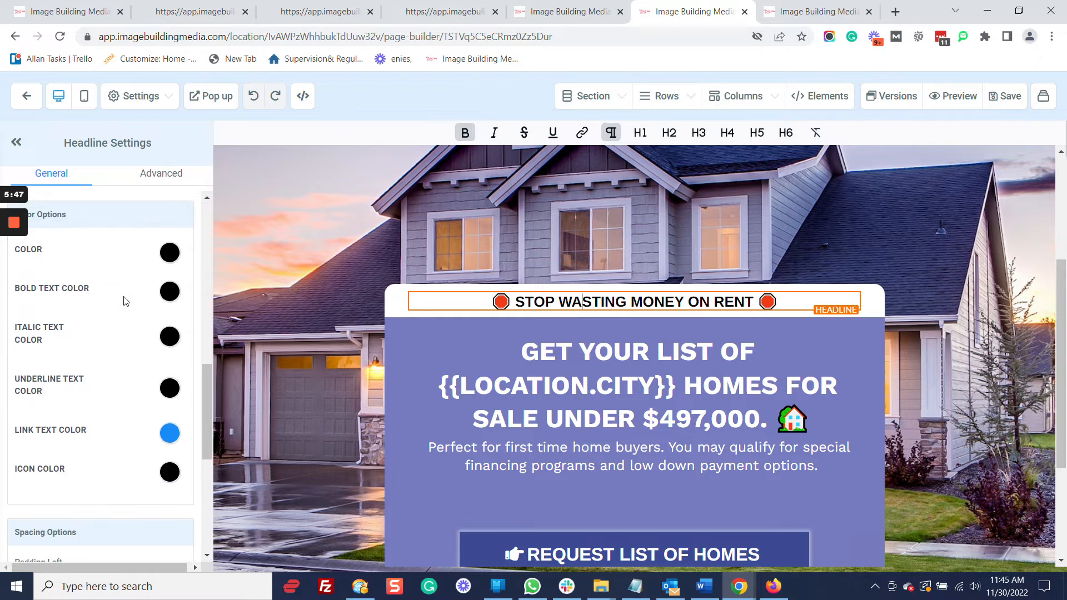
pyautogui.scroll(15, 139, 311)
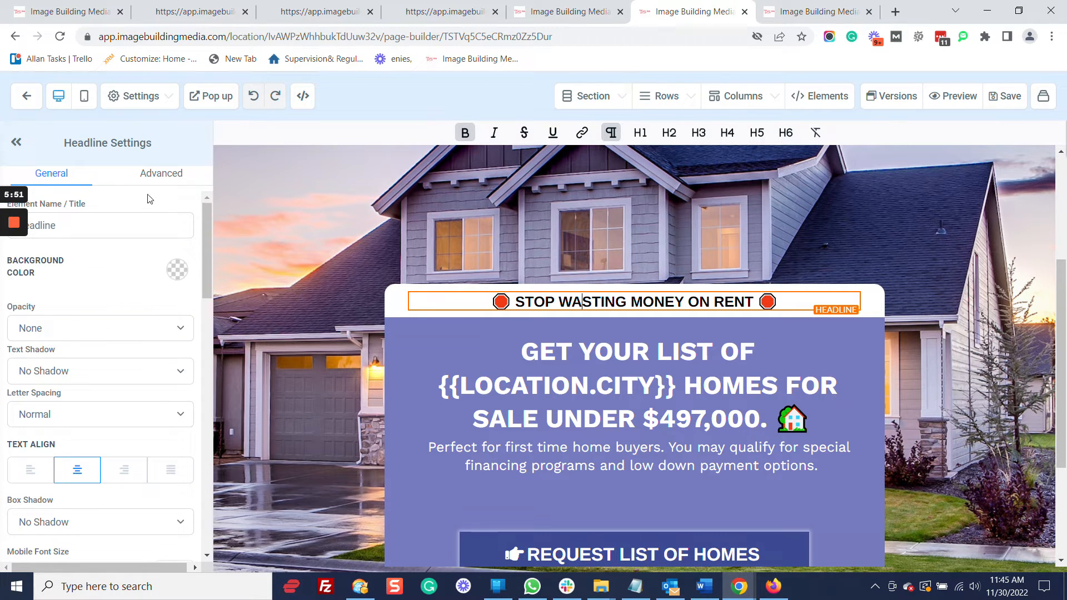
pyautogui.moveTo(11, 239)
pyautogui.click(14, 278)
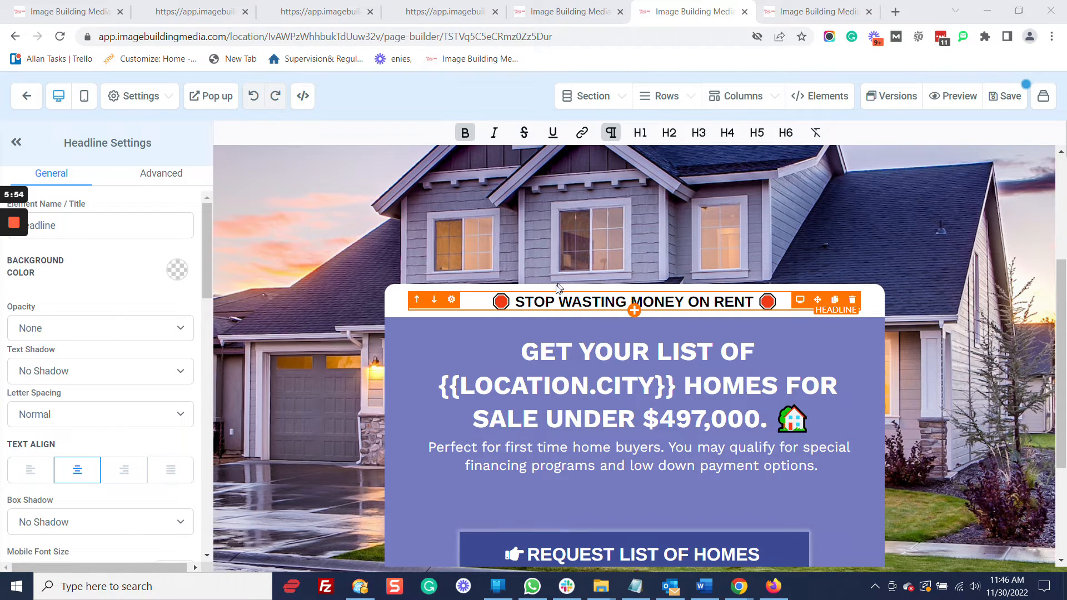
# - Insert the test text "ssss" before "WASTING" in the top headline, and delete it again
pyautogui.click(558, 301)
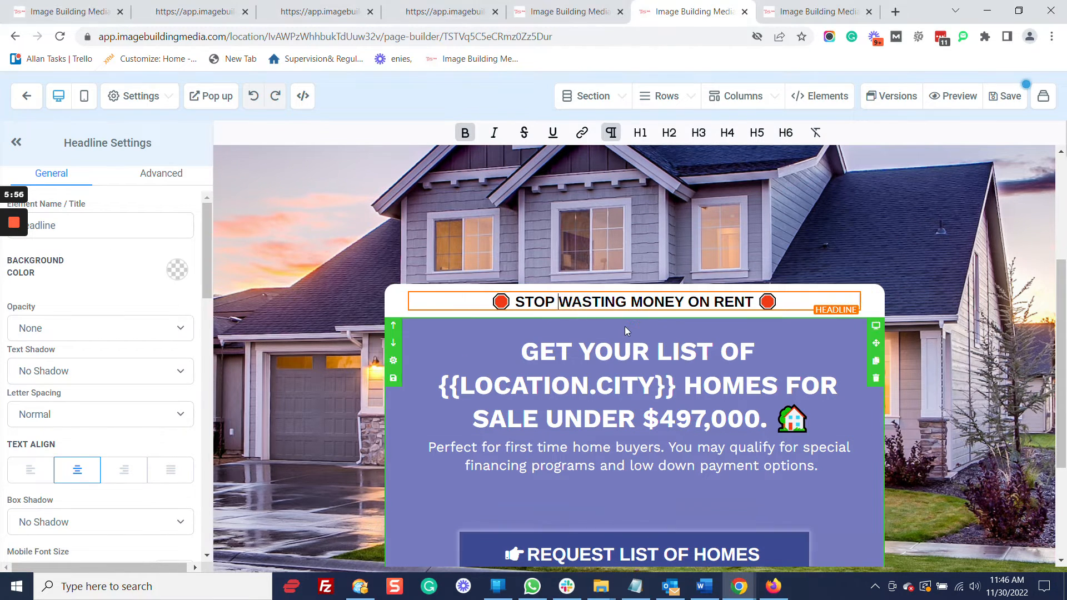
pyautogui.write('ssss')
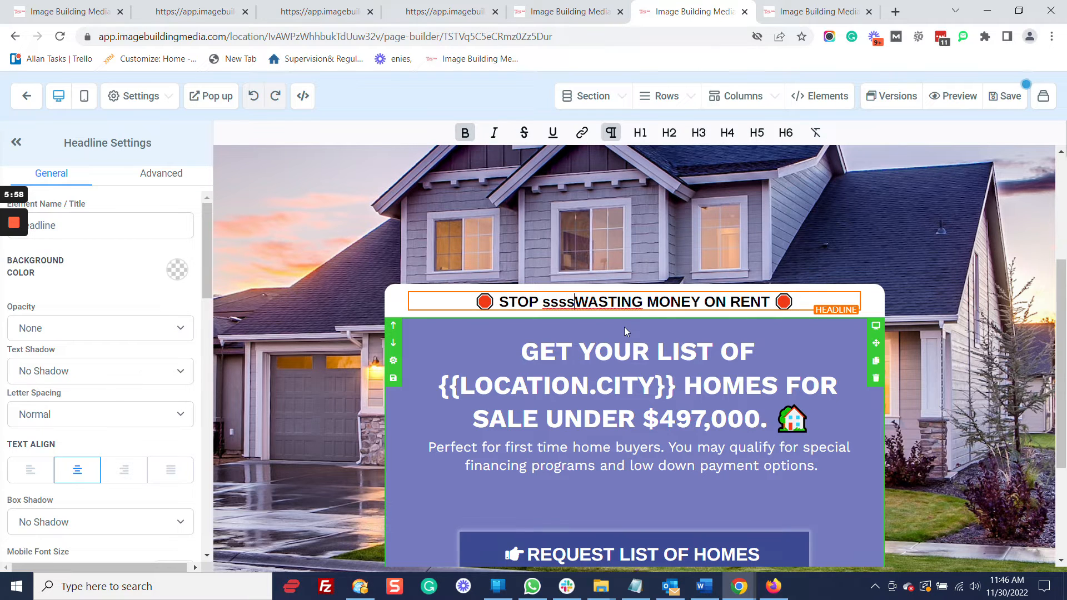
pyautogui.press('BackSpace')
pyautogui.press('BackSpace')
pyautogui.press('BackSpace')
pyautogui.press('BackSpace')
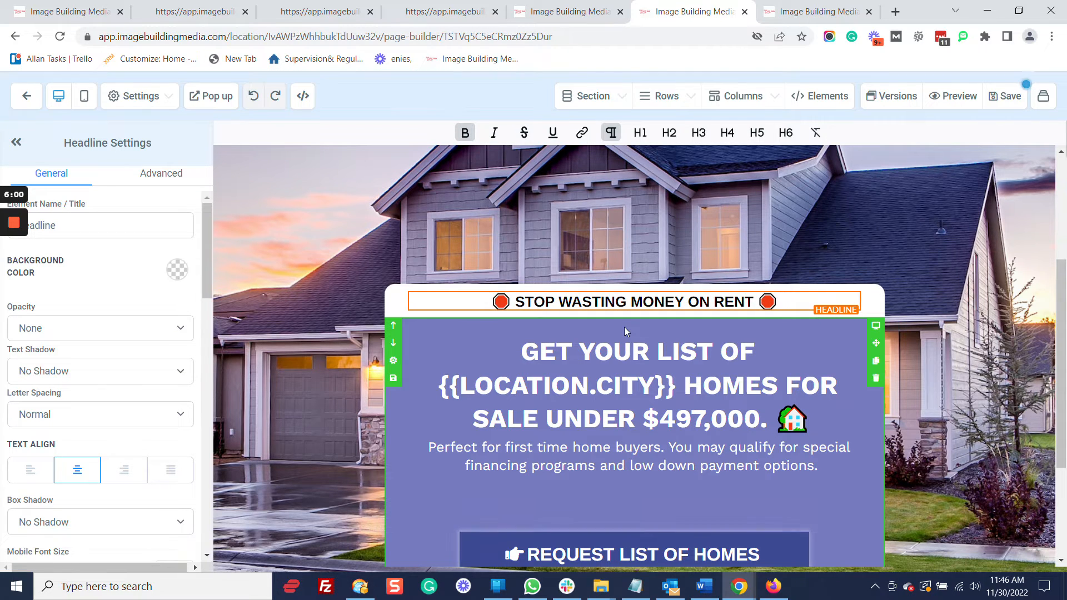
# - Insert the test text "SSSSS" before "GET YOUR LIST OF" in the main headline, and remove it again
pyautogui.click(630, 350)
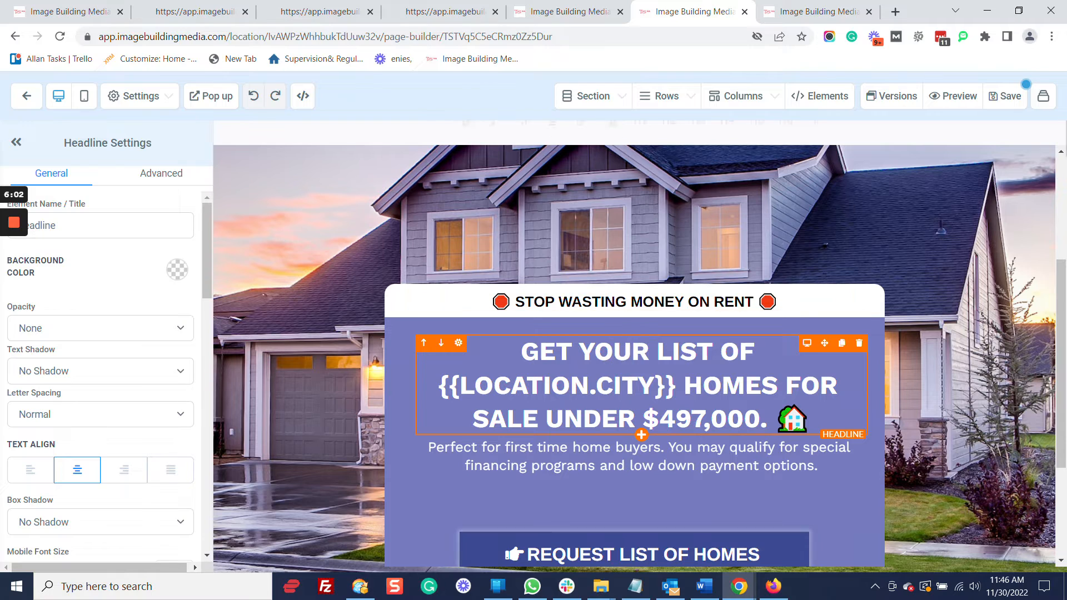
pyautogui.click(523, 351)
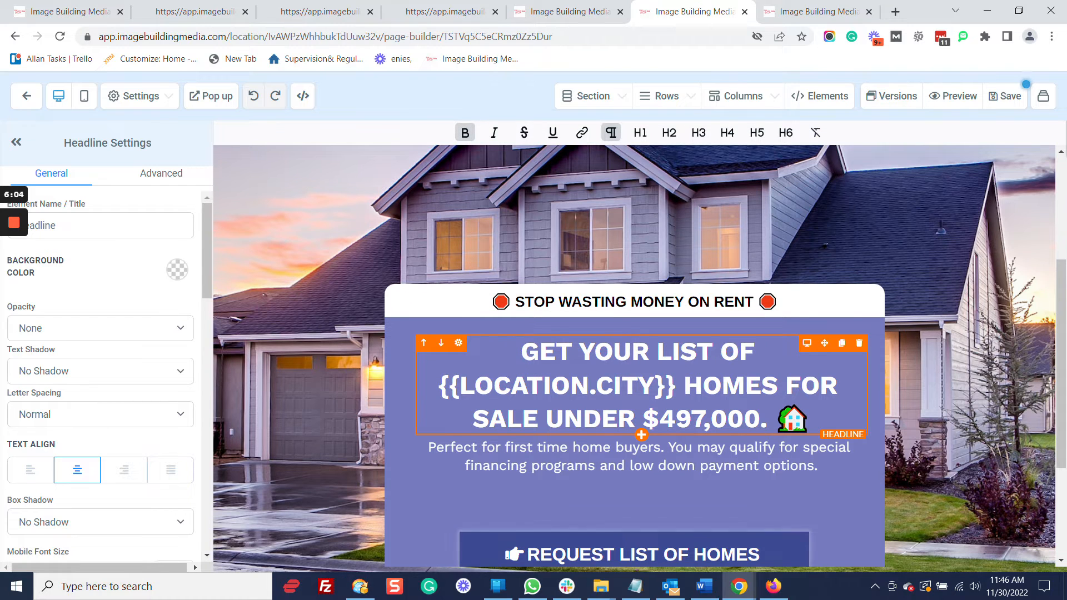
pyautogui.write('SSSSS')
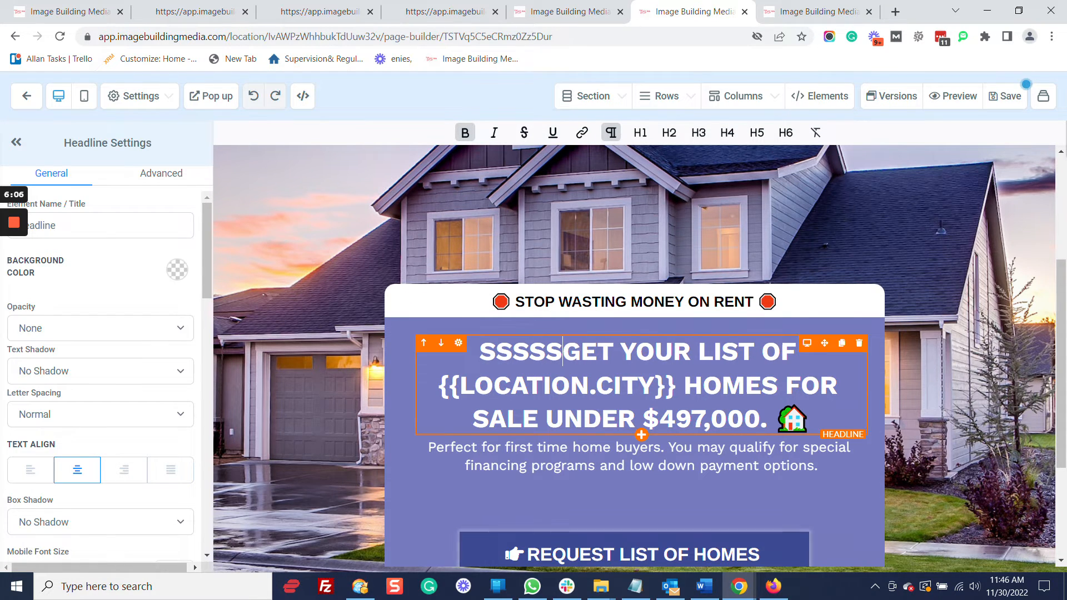
pyautogui.press('BackSpace')
pyautogui.press('BackSpace')
pyautogui.press('BackSpace')
pyautogui.press('BackSpace')
pyautogui.press('BackSpace')
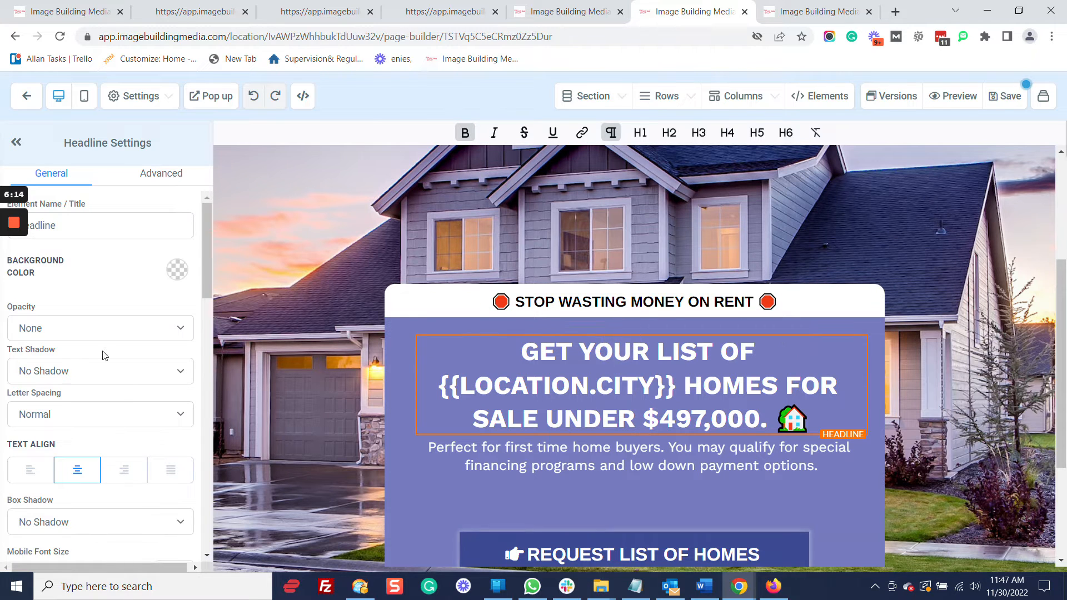
# - Examine the main headline's font size, font family, padding and margin settings
pyautogui.scroll(-4, 68, 328)
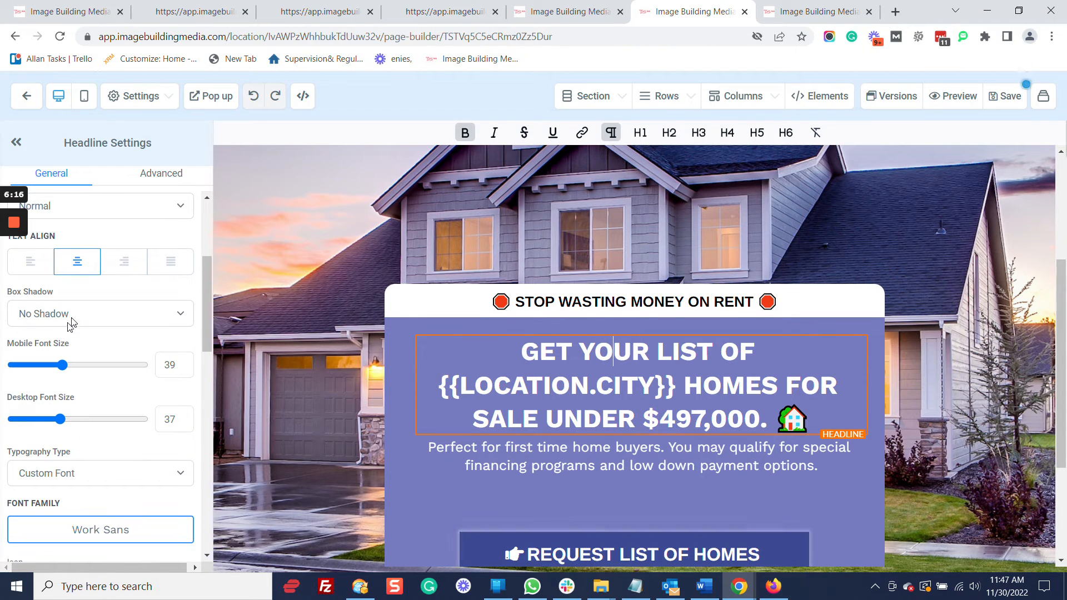
pyautogui.scroll(-5, 114, 270)
pyautogui.scroll(-10, 113, 270)
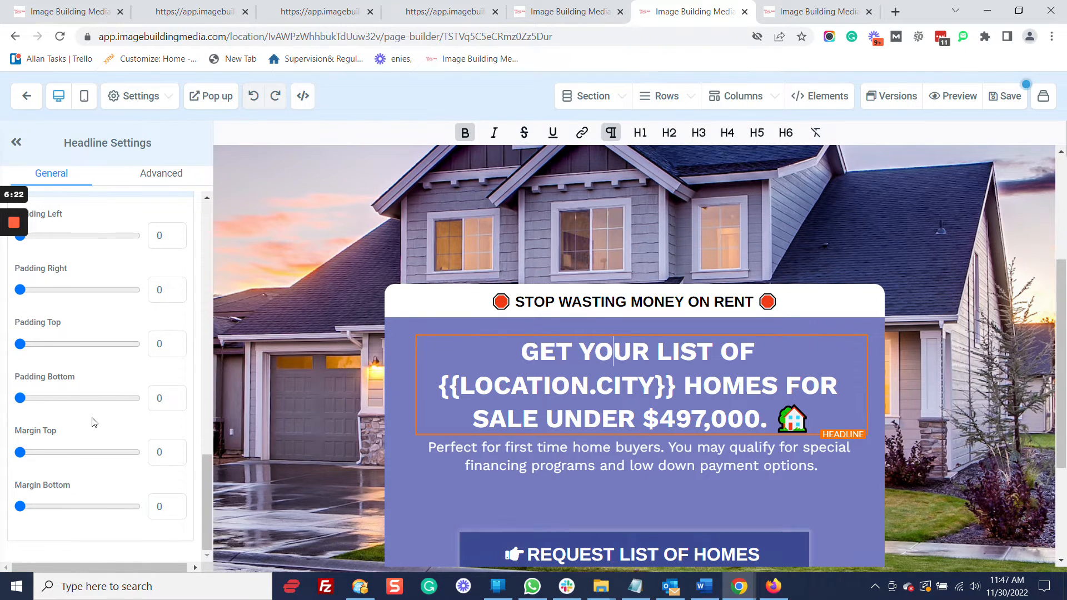
pyautogui.scroll(5, 95, 419)
pyautogui.scroll(10, 121, 380)
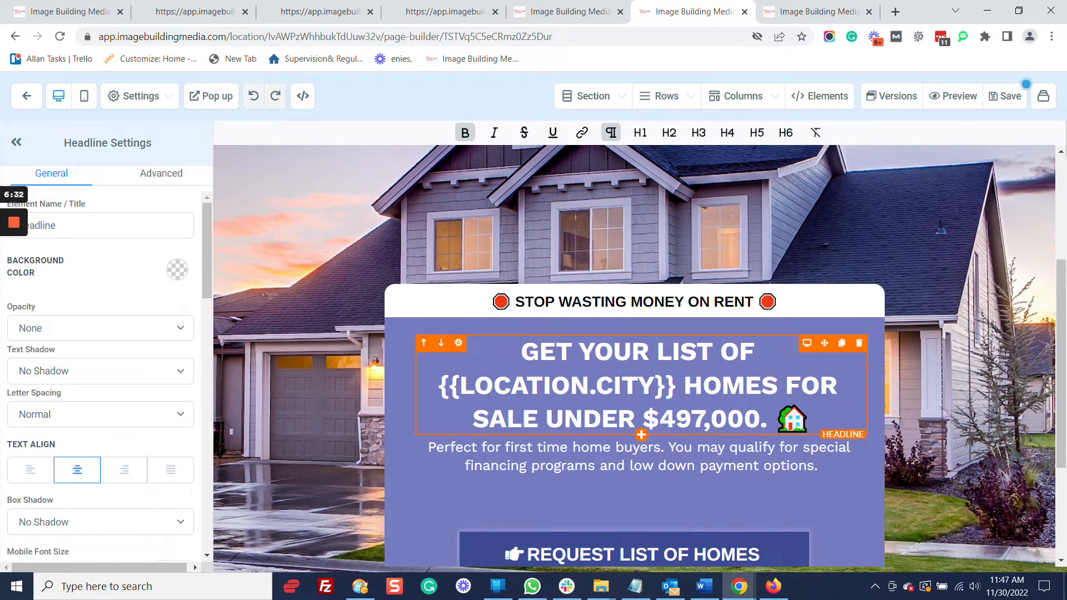
# - Select the "REQUEST LIST OF HOMES" button and examine its font, icon, text, sub text and link settings
pyautogui.scroll(-3, 666, 472)
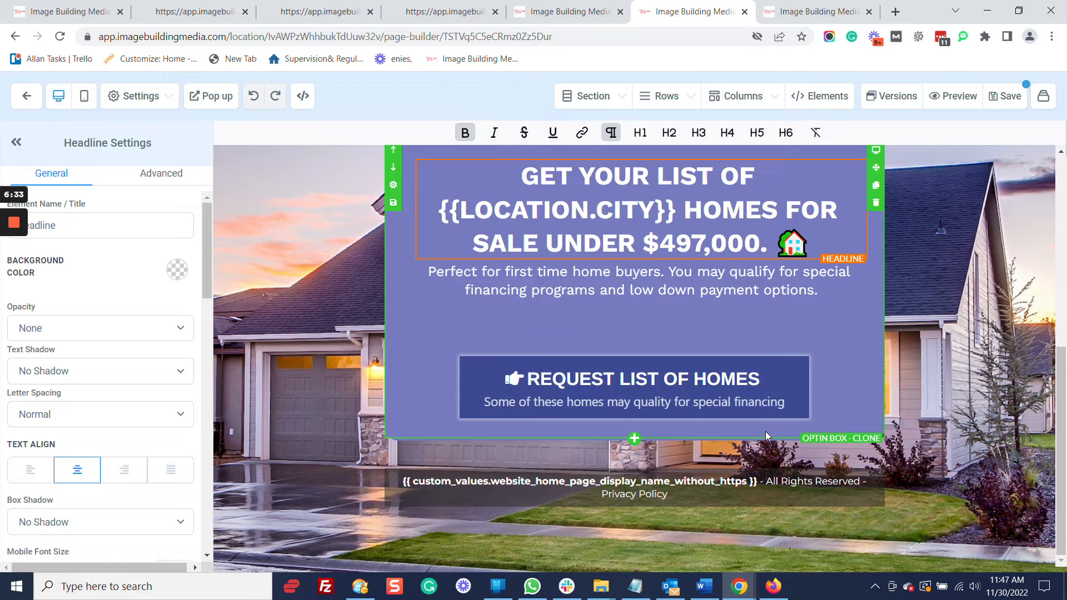
pyautogui.click(676, 395)
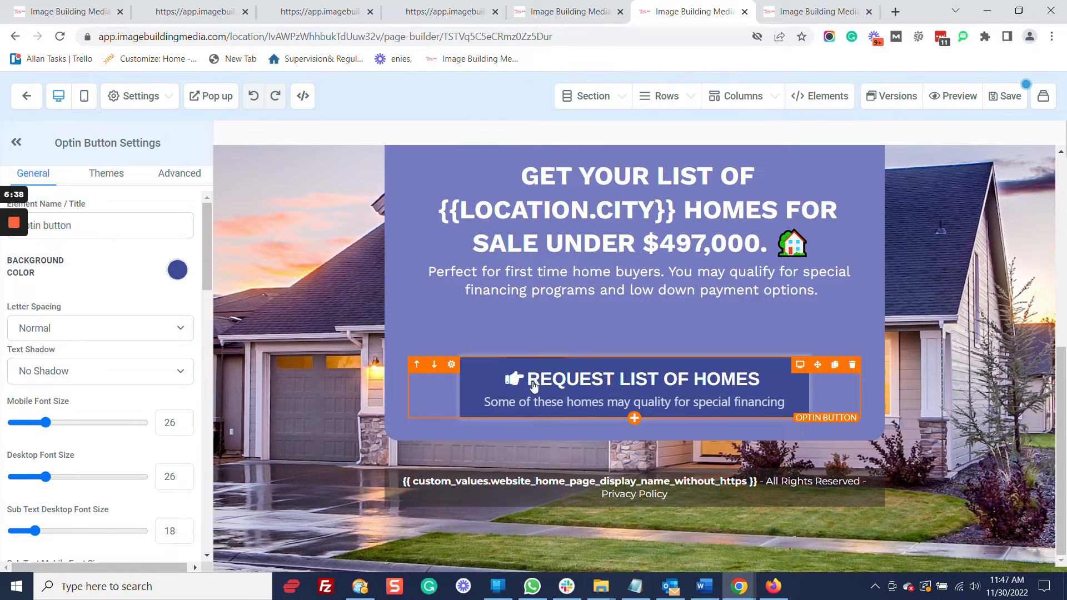
pyautogui.click(531, 382)
pyautogui.scroll(-7, 143, 328)
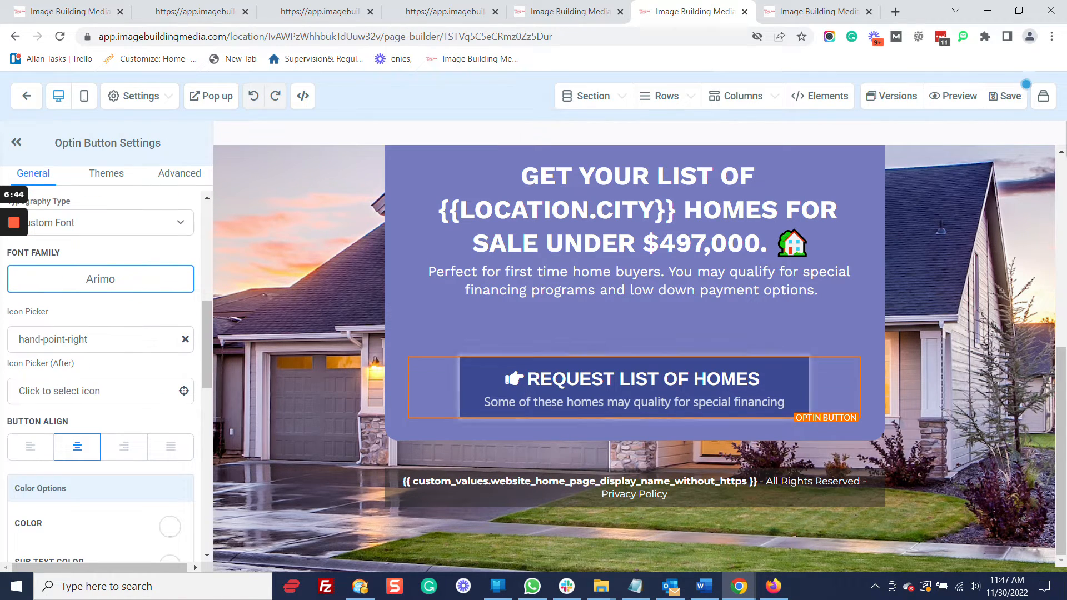
pyautogui.scroll(-5, 144, 329)
pyautogui.scroll(-7, 133, 333)
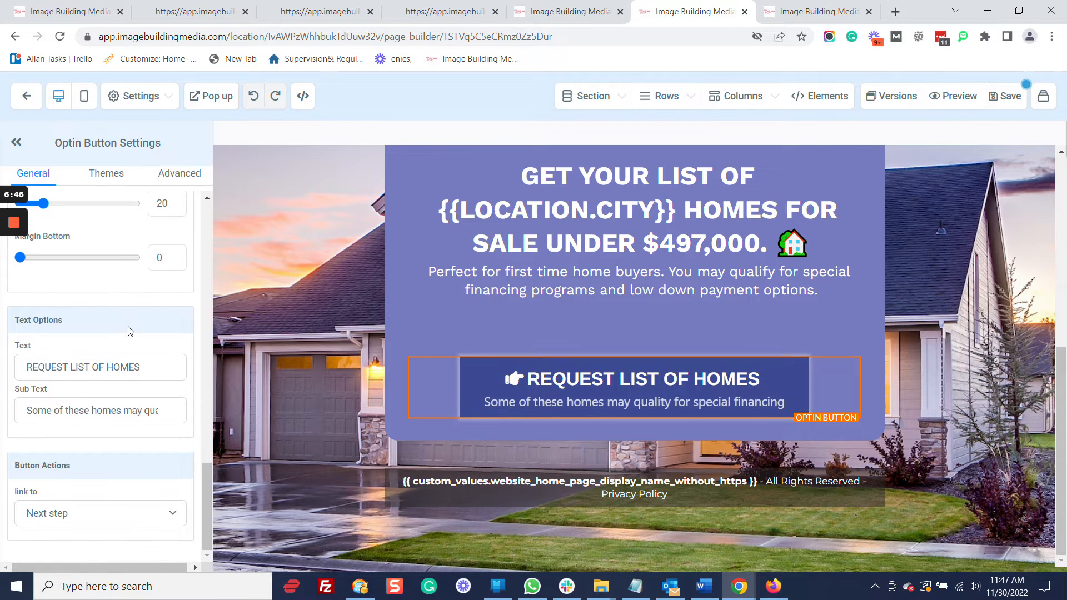
pyautogui.click(39, 367)
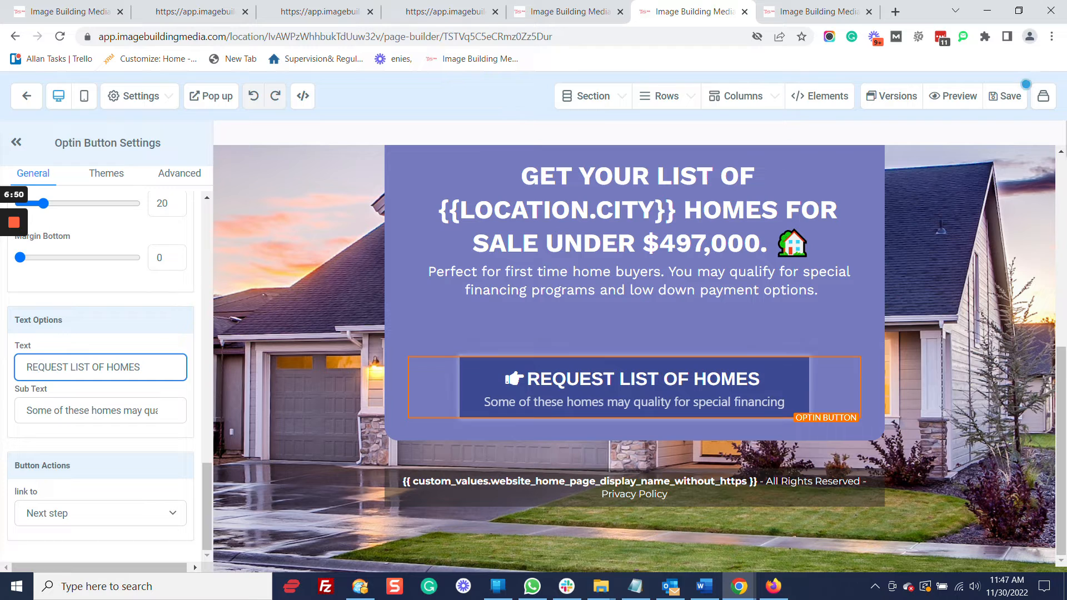
pyautogui.click(36, 410)
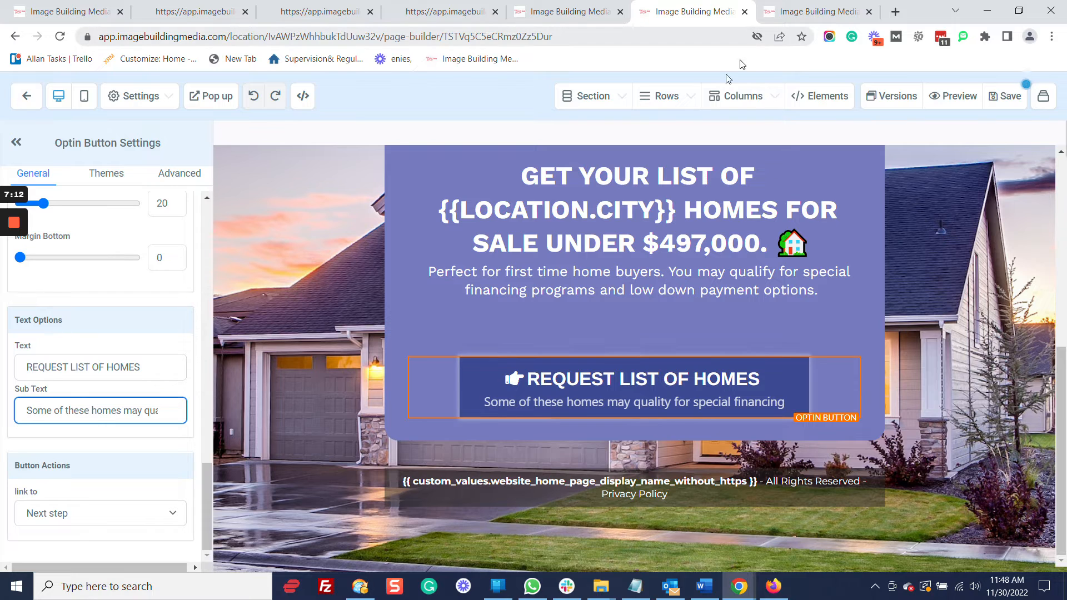
# - Leave the page builder without saving, return to the funnel overview and ignore the phone number notice
pyautogui.scroll(3, 232, 318)
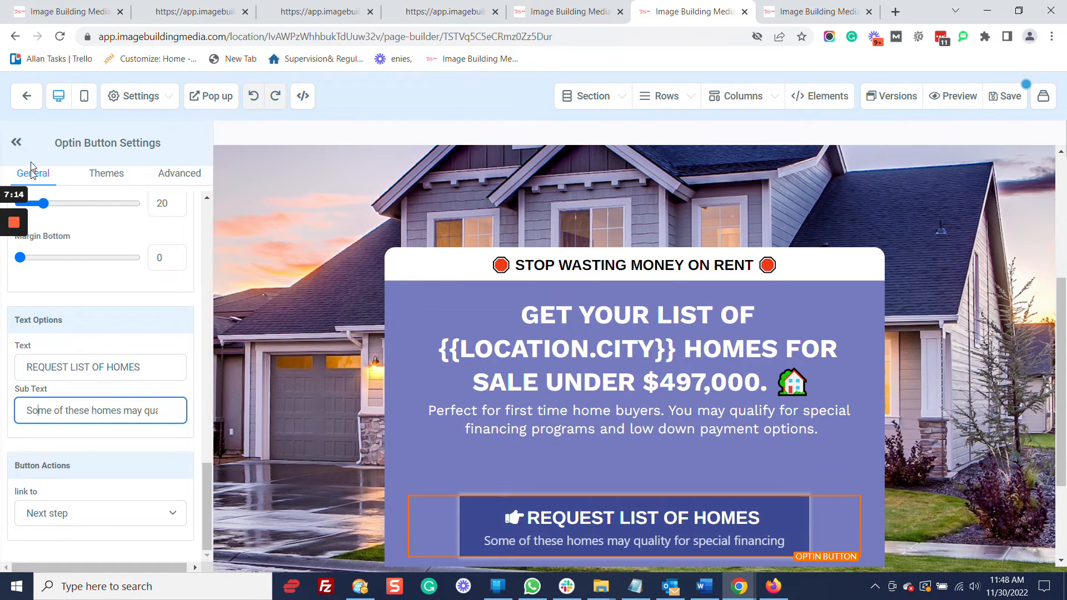
pyautogui.moveTo(15, 281)
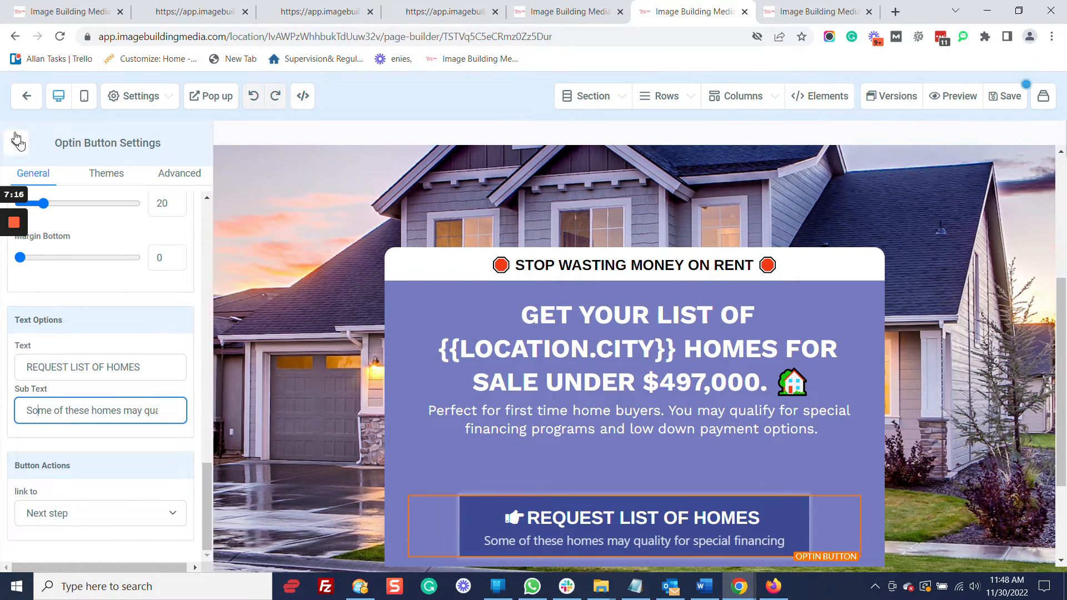
pyautogui.click(27, 96)
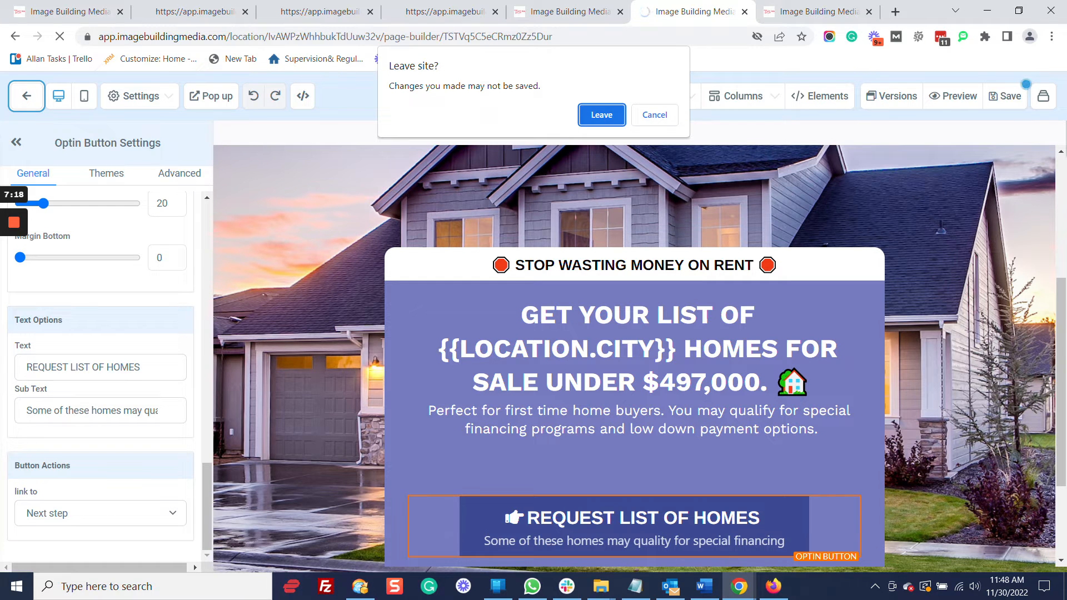
pyautogui.press('Return')
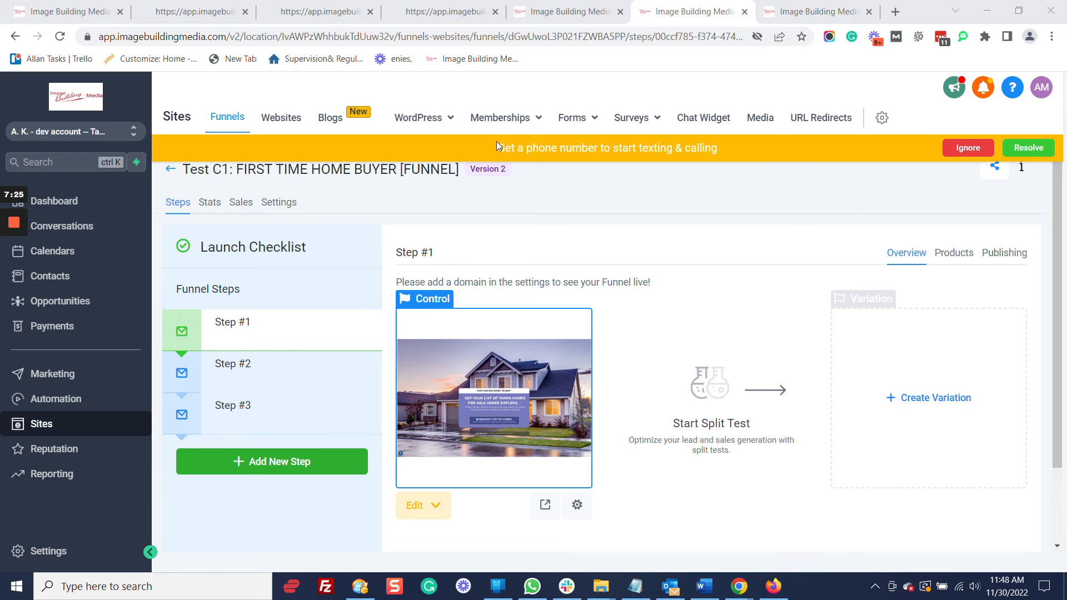
pyautogui.click(969, 146)
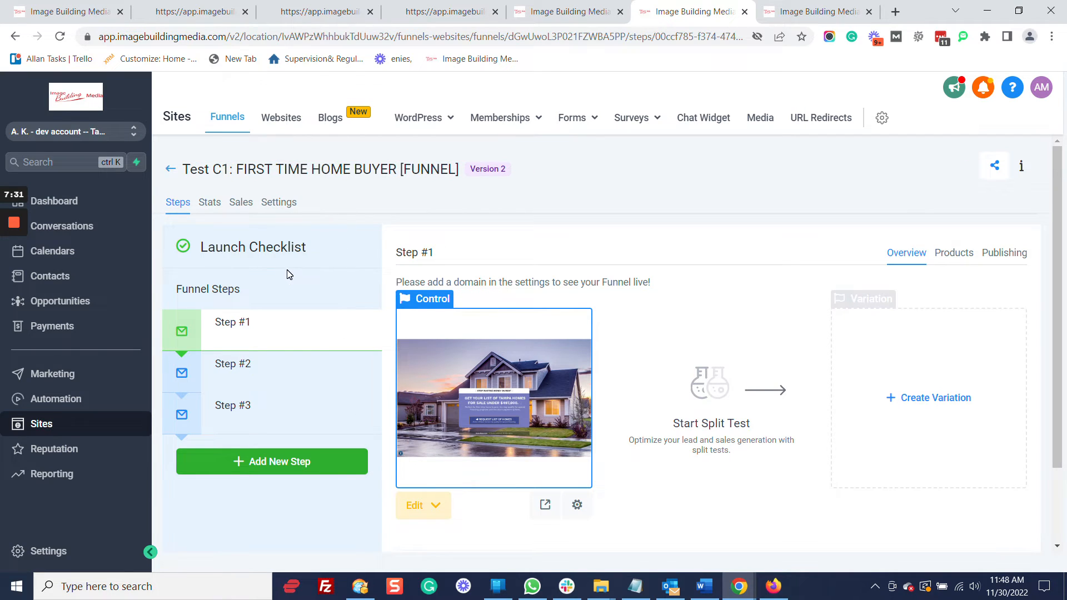
# - Open the page of funnel Step #2 for editing in a new browser tab
pyautogui.click(237, 369)
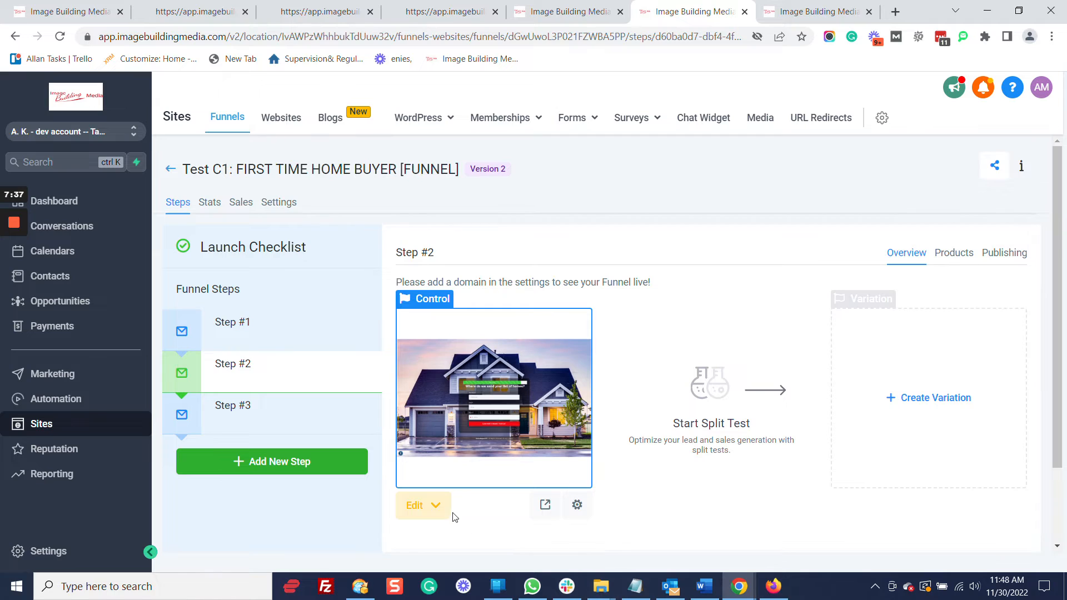
pyautogui.click(430, 505)
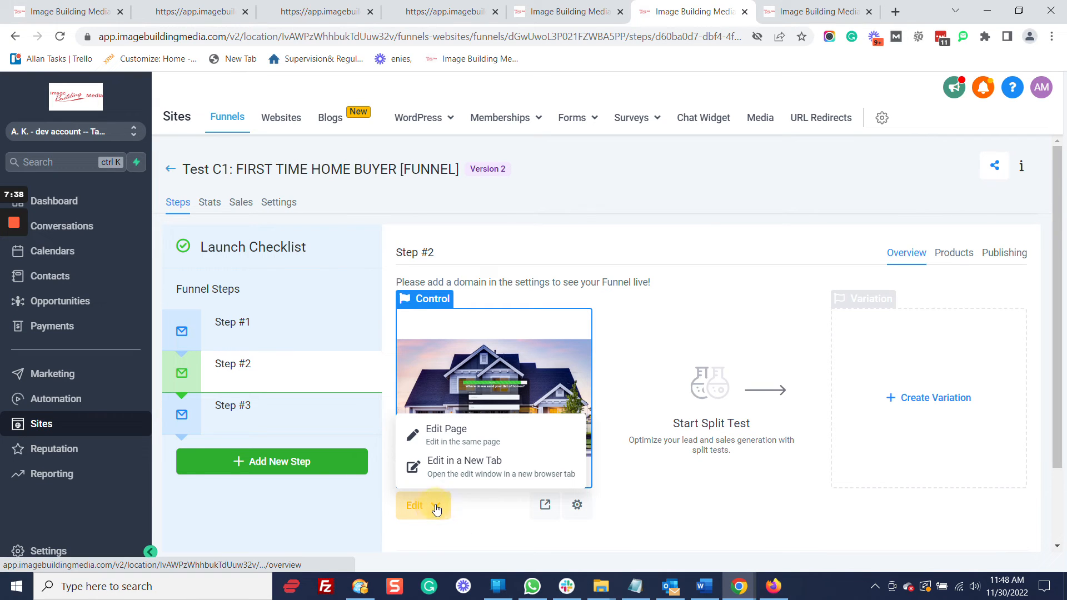
pyautogui.click(459, 466)
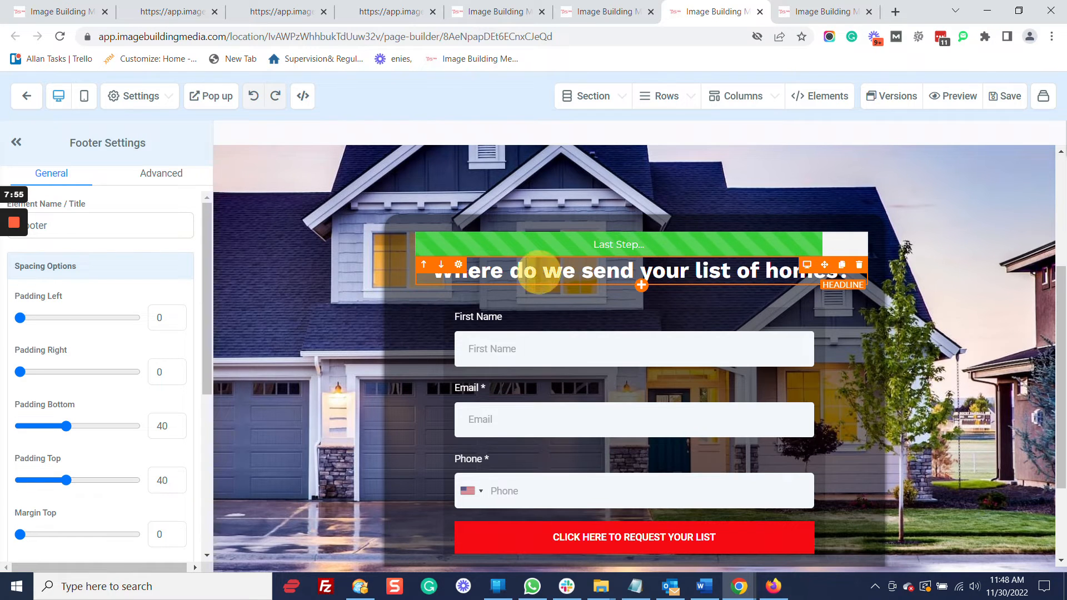
# - Select the "Where do we send your list of homes?" headline and examine its alignment, font size and font family settings
pyautogui.click(547, 278)
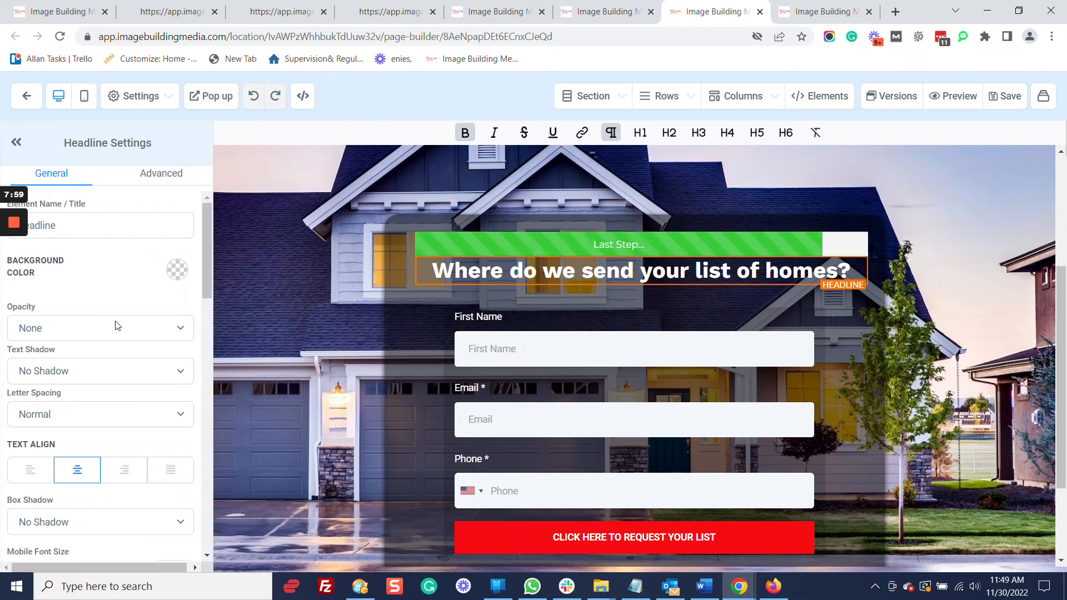
pyautogui.scroll(-9, 116, 325)
pyautogui.scroll(5, 117, 322)
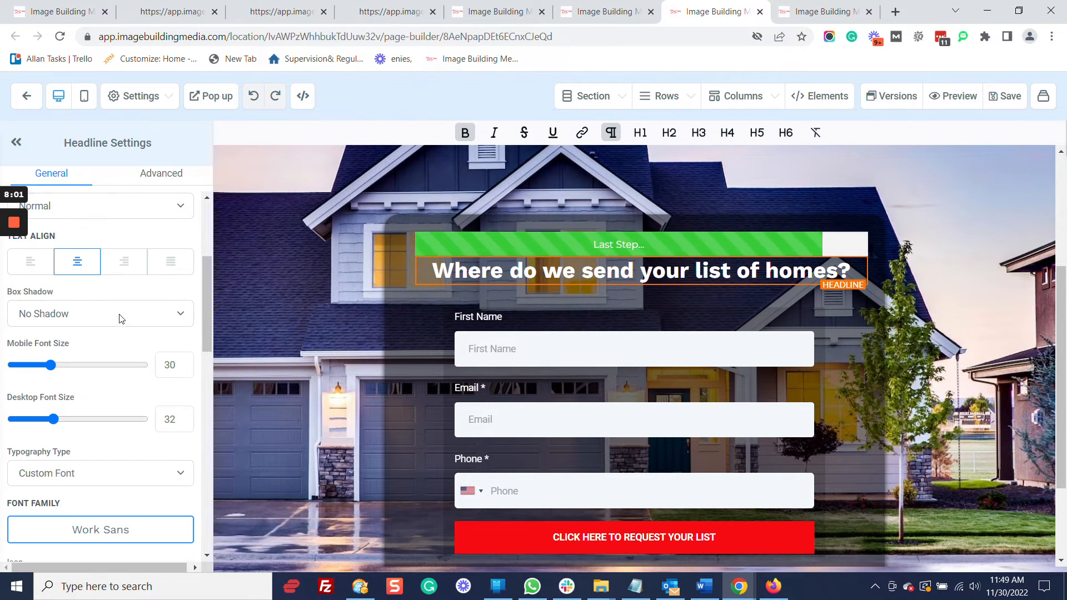
# - Select the contact form and examine its assigned form, its redirect action and the surrounding page layout
pyautogui.click(580, 353)
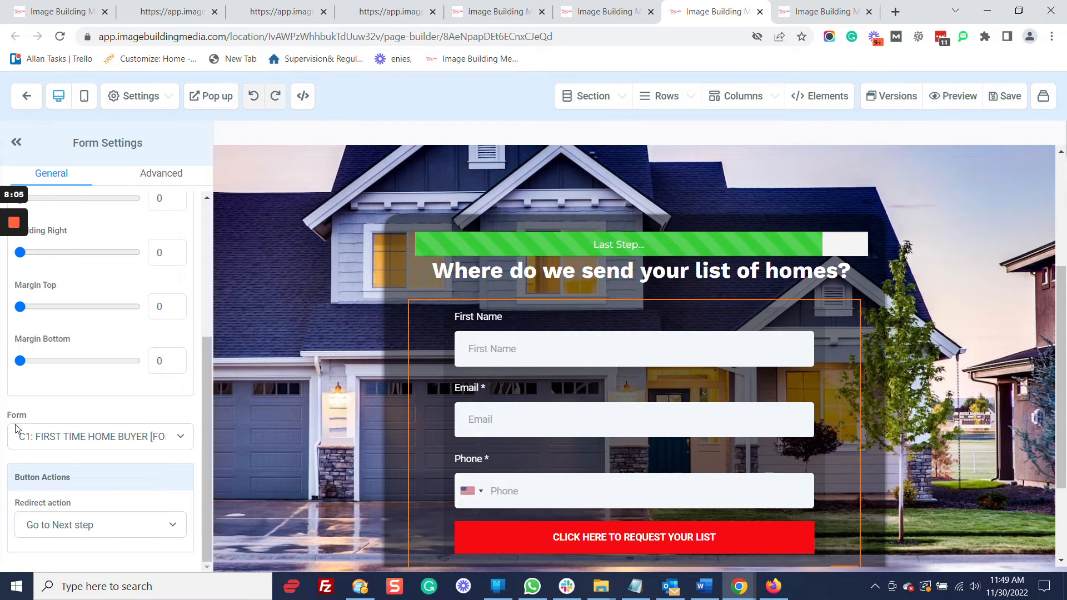
pyautogui.click(34, 438)
pyautogui.click(40, 437)
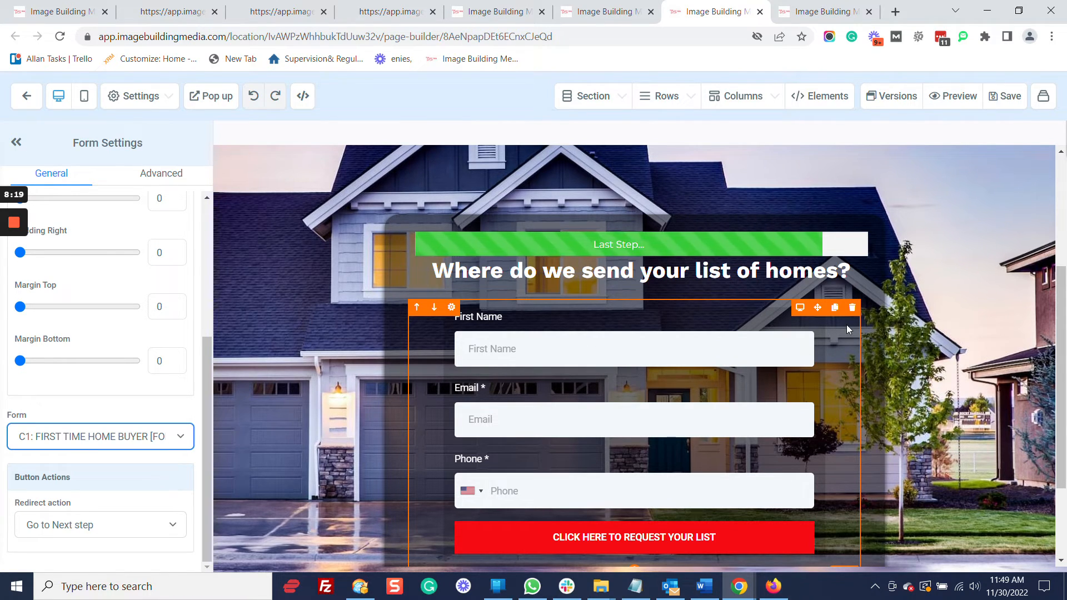
pyautogui.scroll(-3, 940, 303)
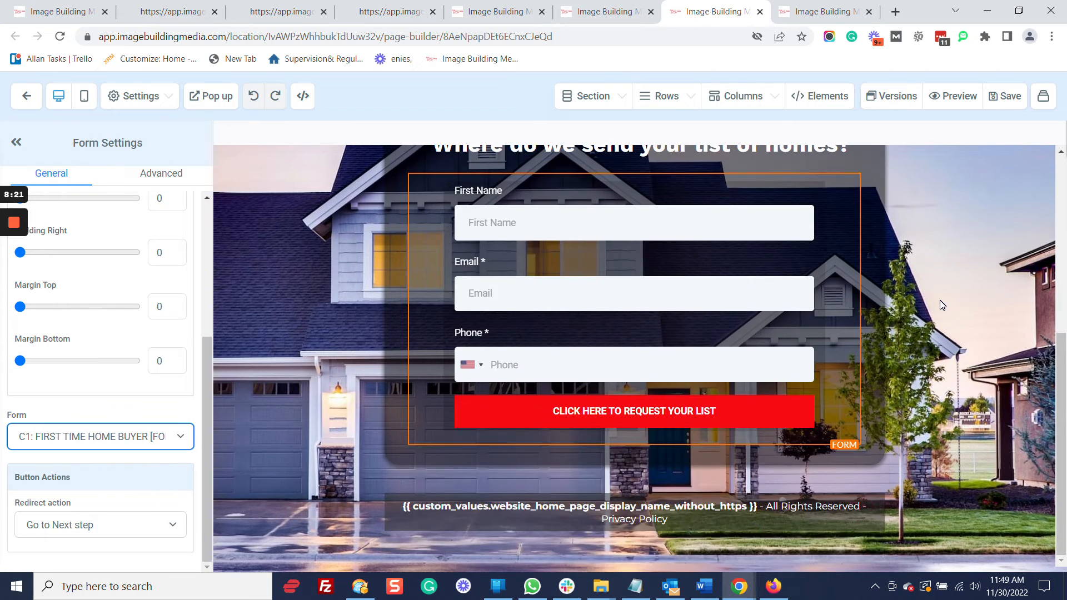
pyautogui.scroll(6, 941, 305)
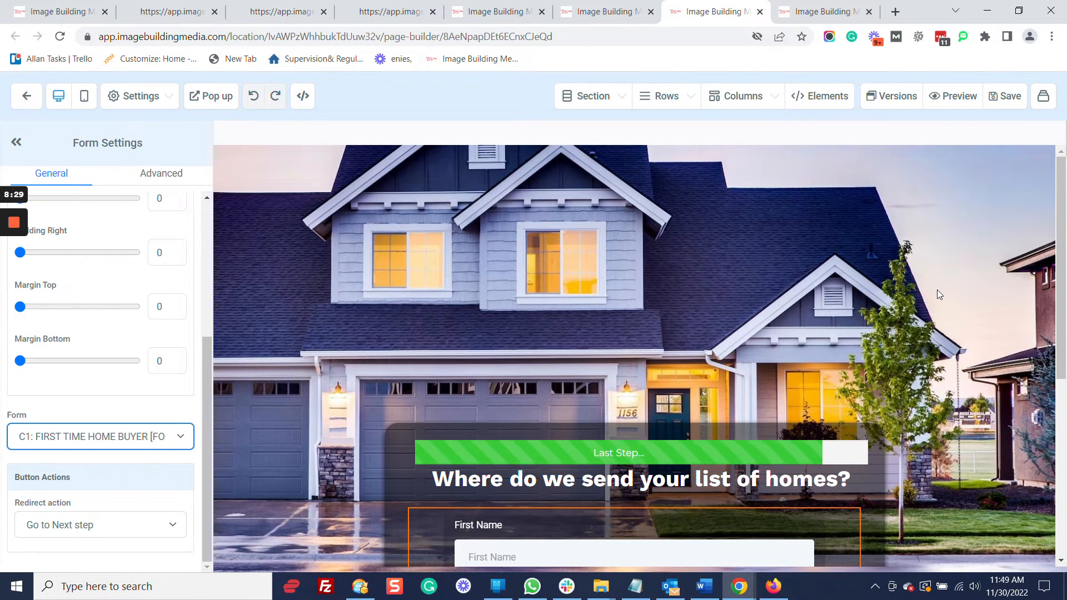
pyautogui.scroll(-5, 936, 289)
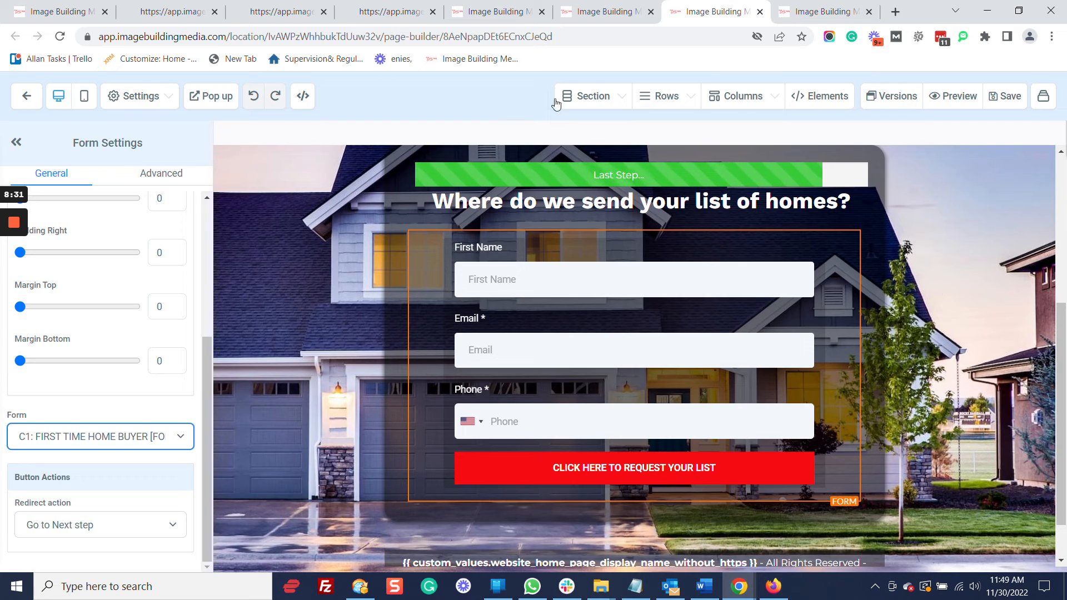
# - Return to the funnel overview and open the page of Step #3 for editing in a new browser tab
pyautogui.click(627, 6)
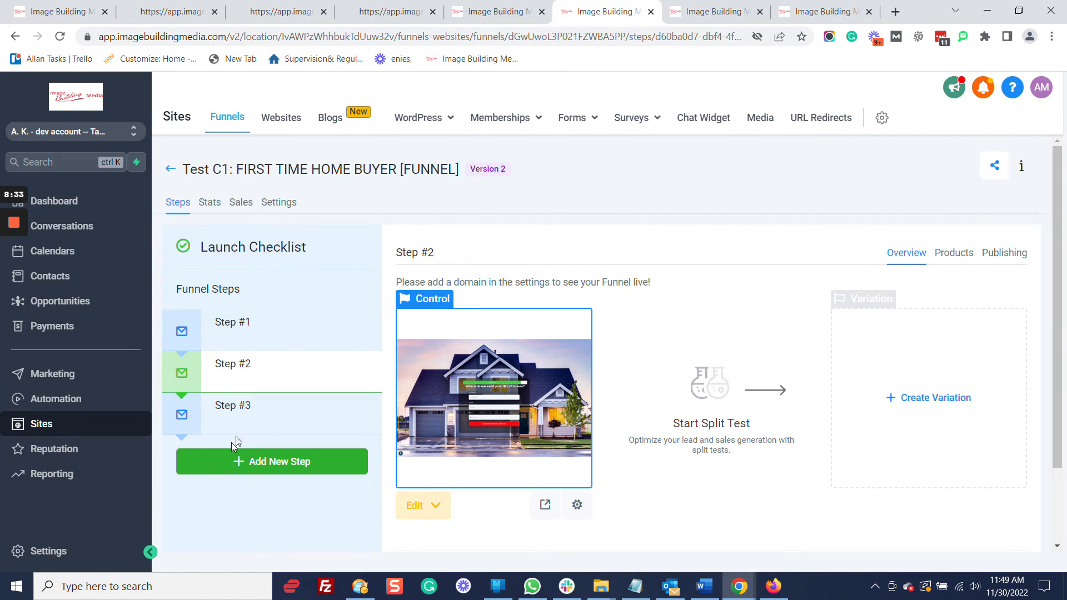
pyautogui.click(248, 410)
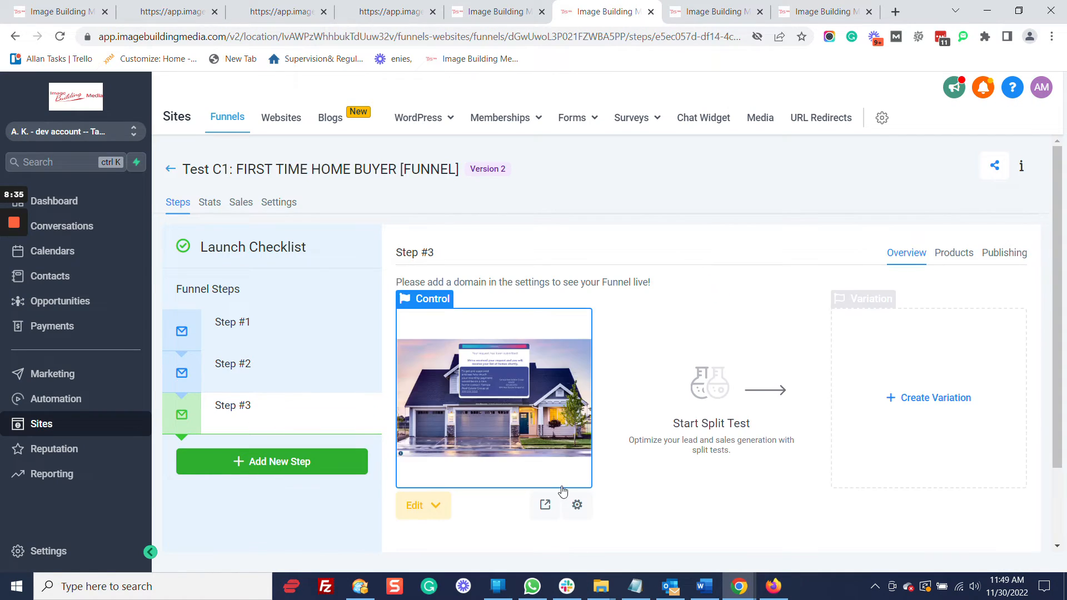
pyautogui.click(436, 506)
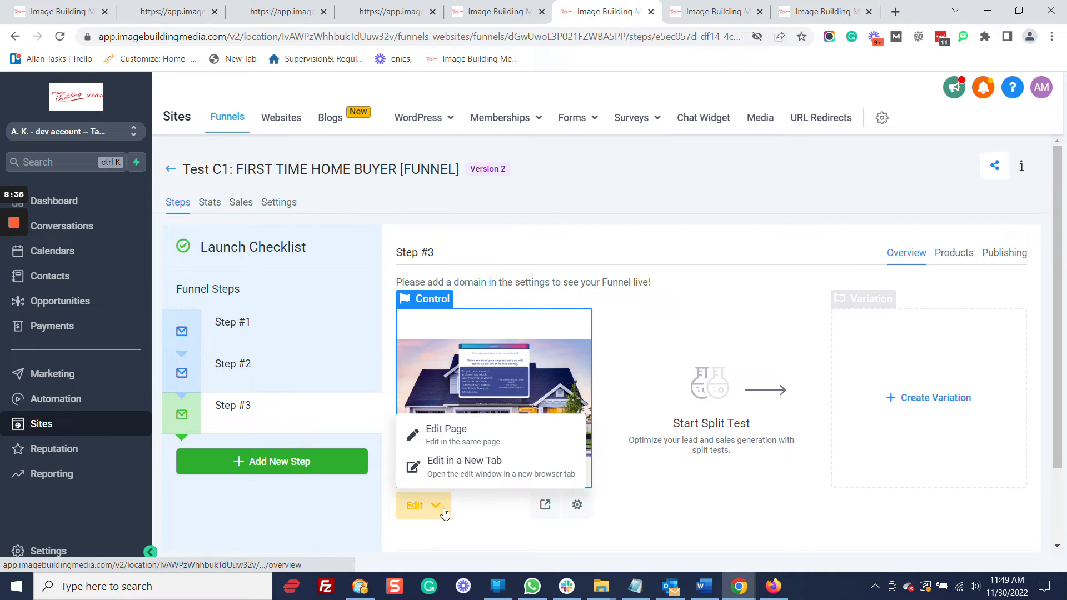
pyautogui.click(466, 465)
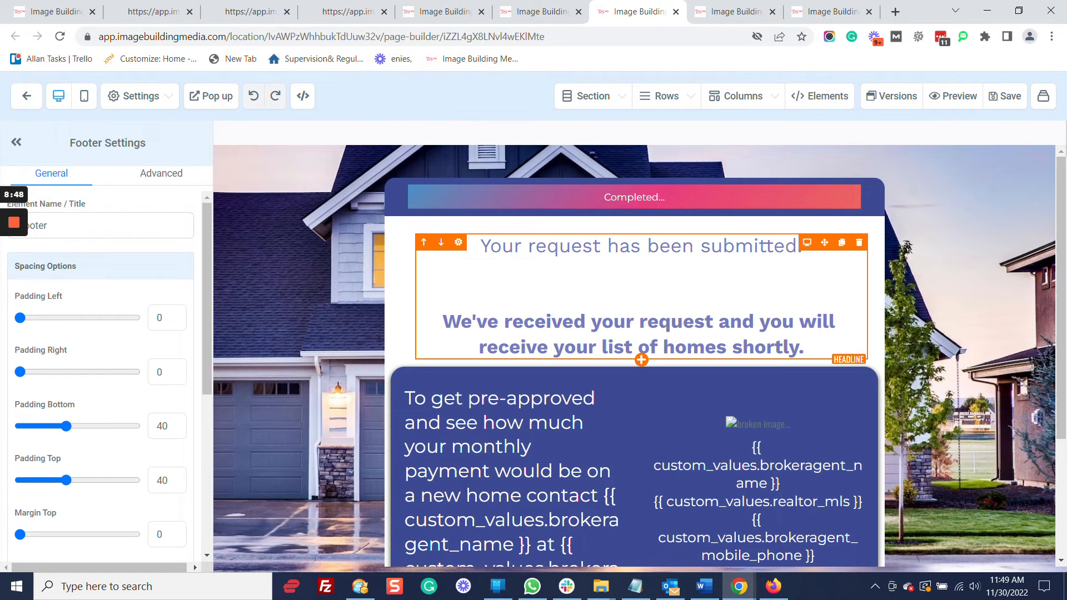
# - Select the "Your request has been submitted!" headline and examine the confirmation page down to its agent contact section and footer
pyautogui.click(572, 244)
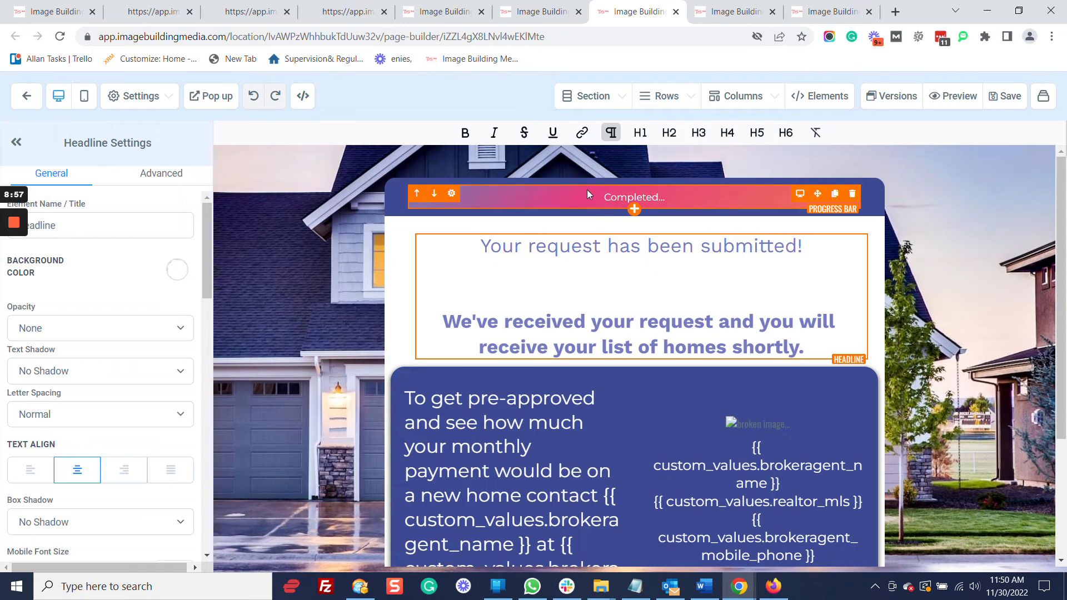
pyautogui.click(564, 248)
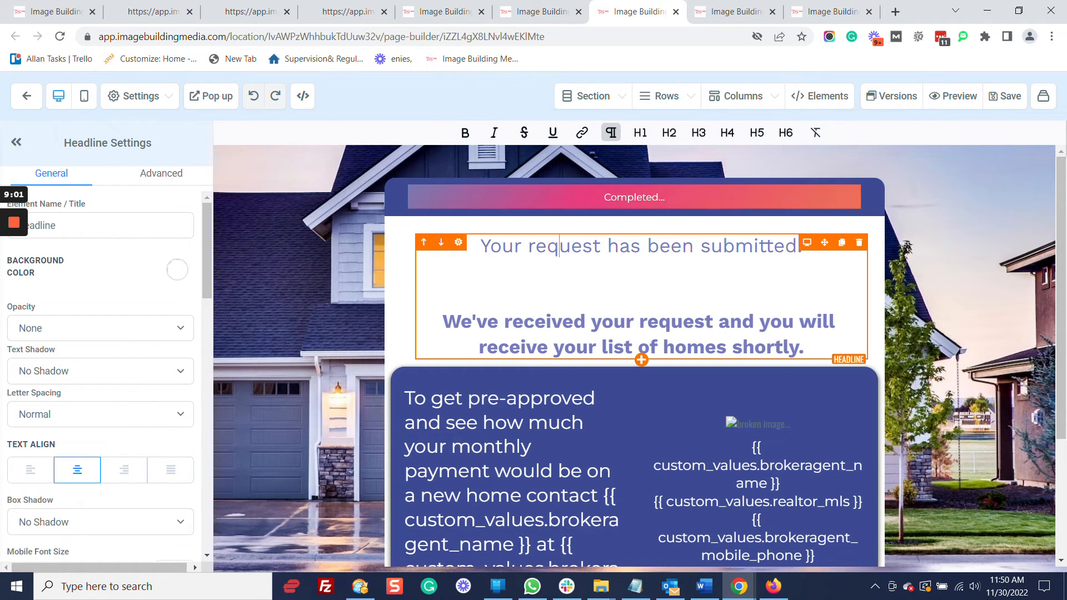
pyautogui.scroll(-3, 637, 322)
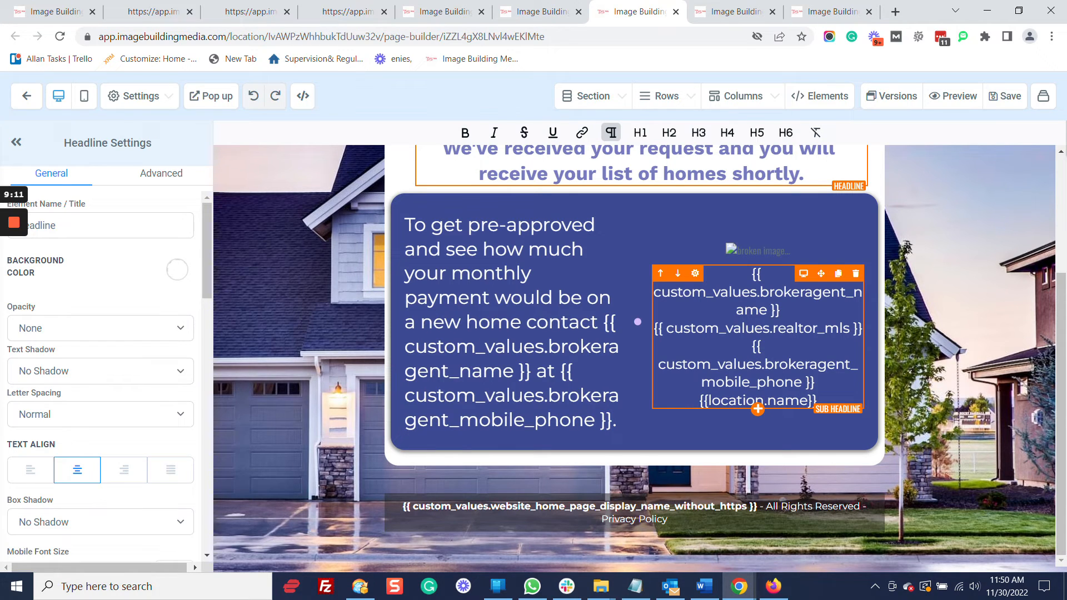
pyautogui.scroll(3, 667, 334)
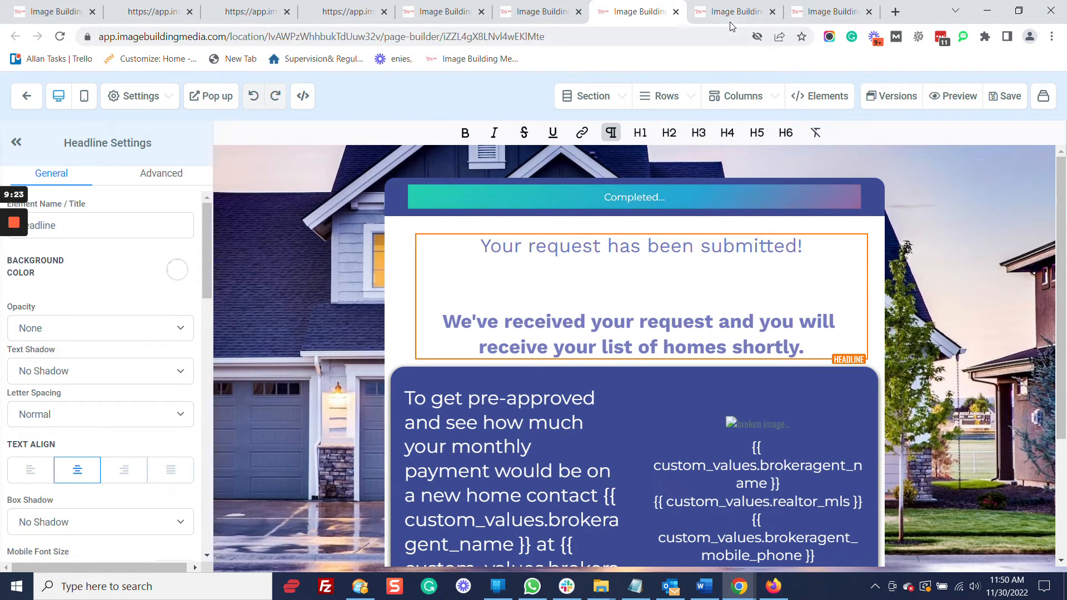
# - Switch to the automation workflows, look through the full list of campaign folders and open the C1: FIRST TIME HOME BUYER folder
pyautogui.click(827, 12)
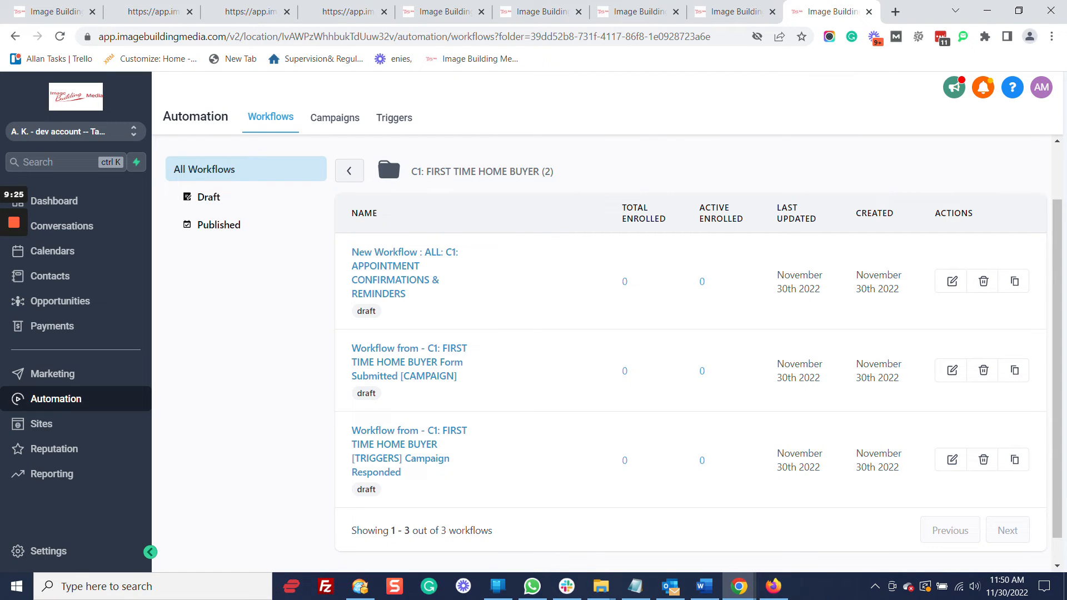
pyautogui.click(354, 178)
pyautogui.scroll(-3, 661, 294)
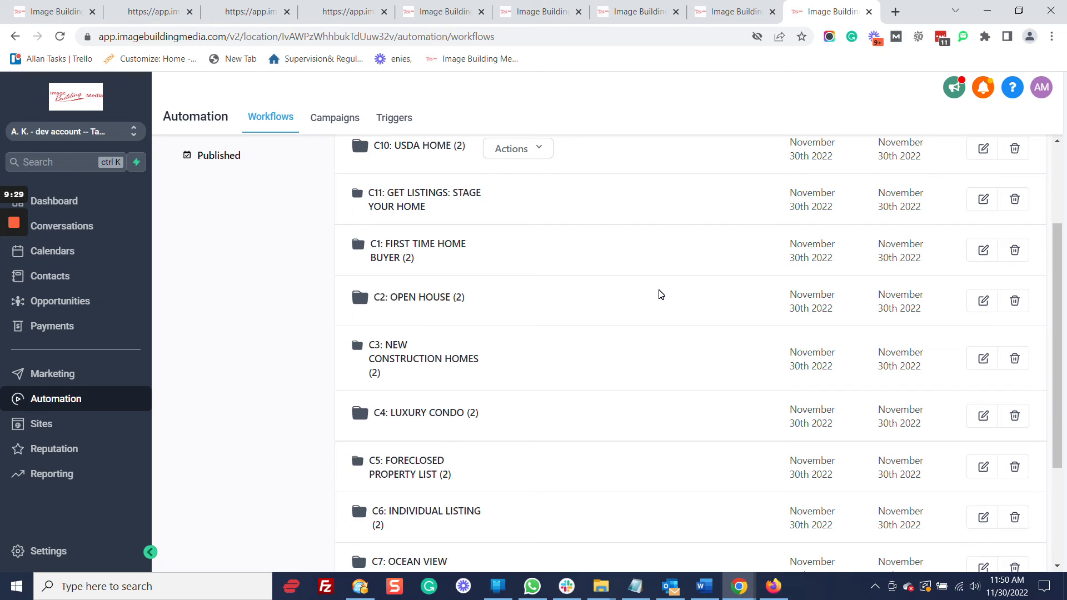
pyautogui.scroll(-3, 667, 286)
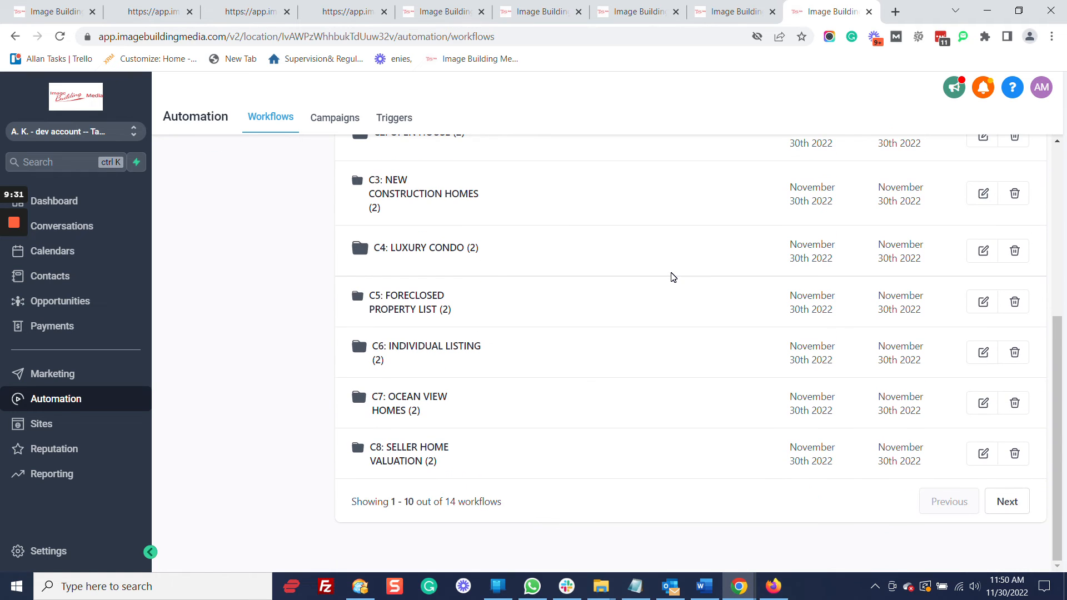
pyautogui.scroll(5, 670, 278)
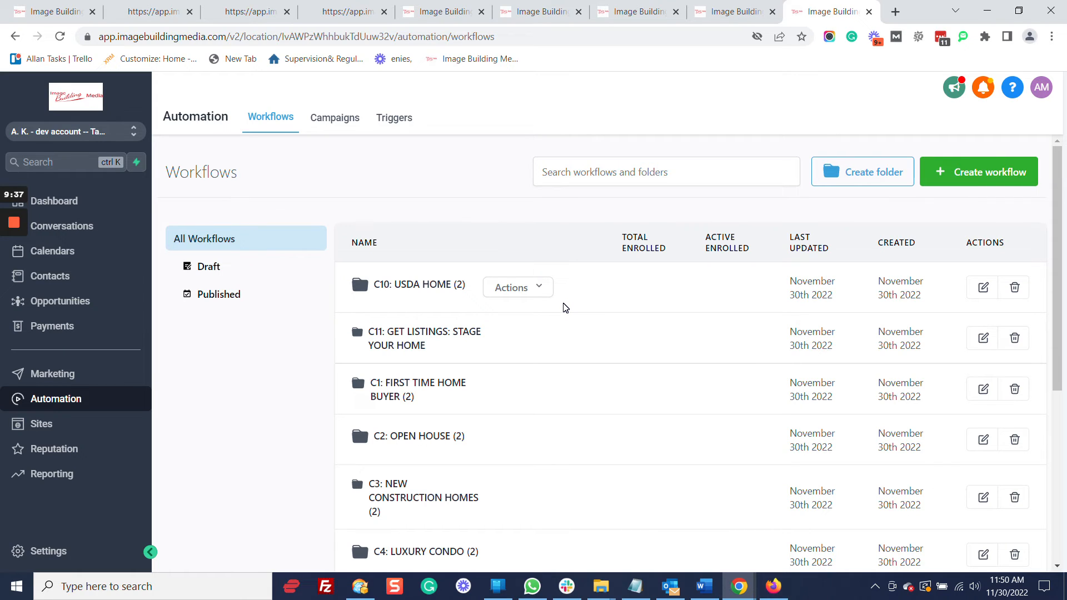
pyautogui.scroll(-1, 565, 307)
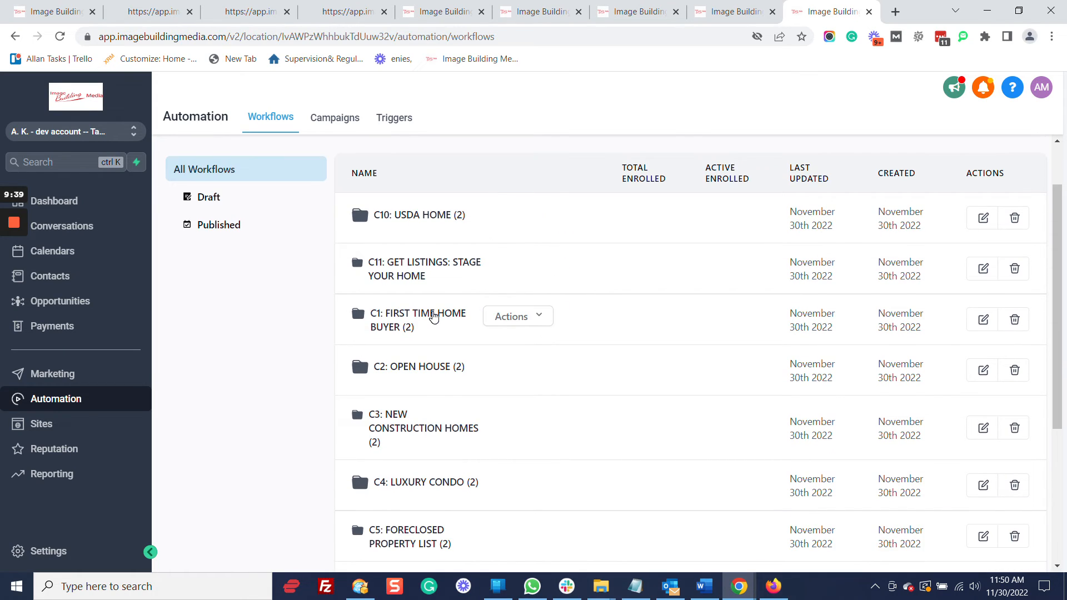
pyautogui.click(446, 317)
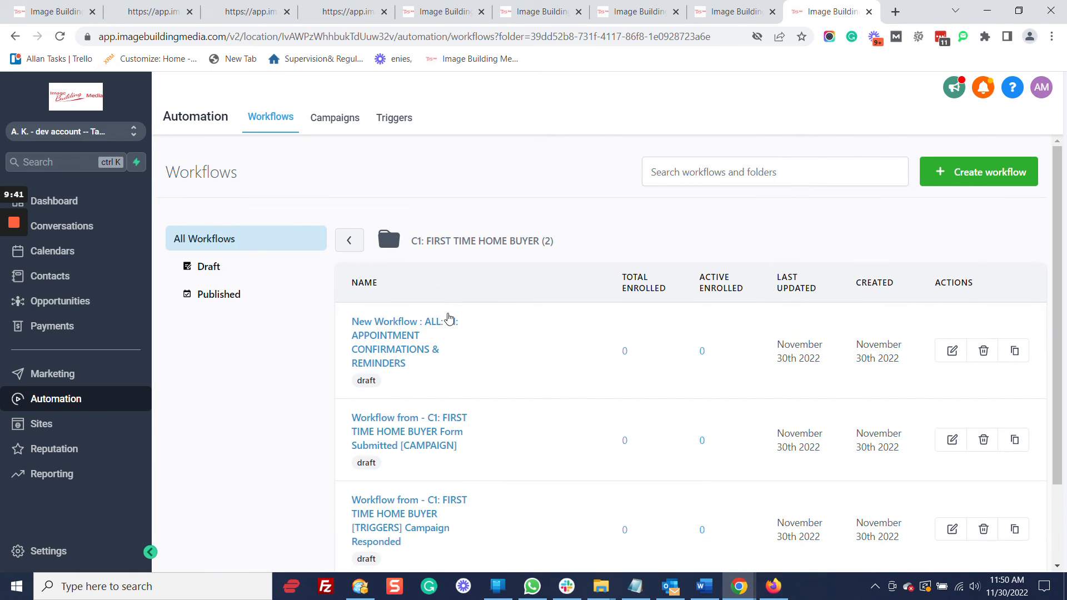
# - Open the ALL: C1: APPOINTMENT CONFIRMATIONS & REMINDERS workflow and examine its opening actions, including workflow removal, opportunity and tag
pyautogui.scroll(-2, 515, 305)
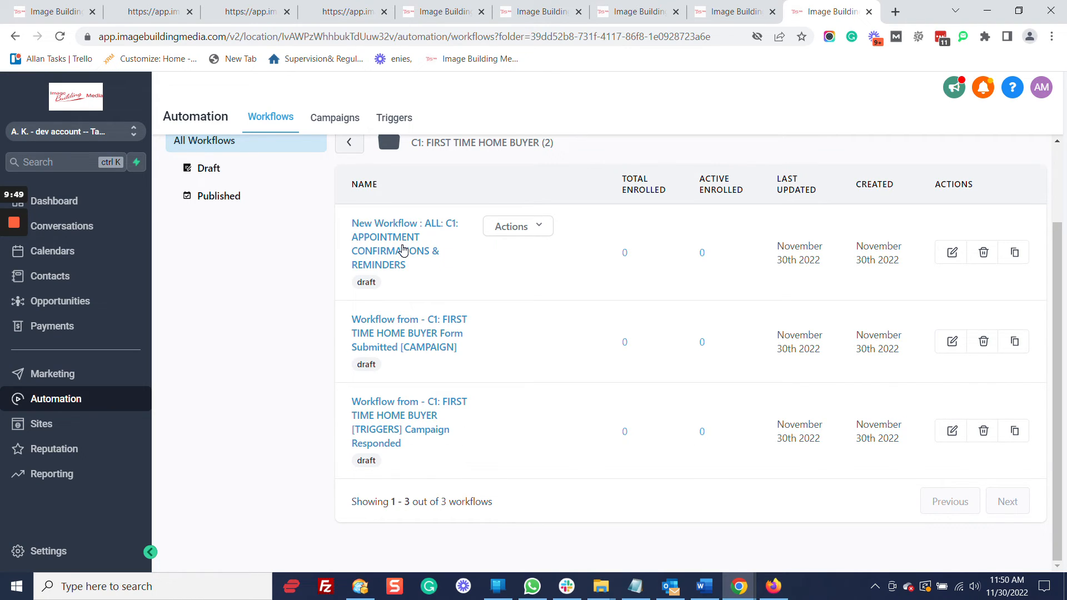
pyautogui.click(403, 250)
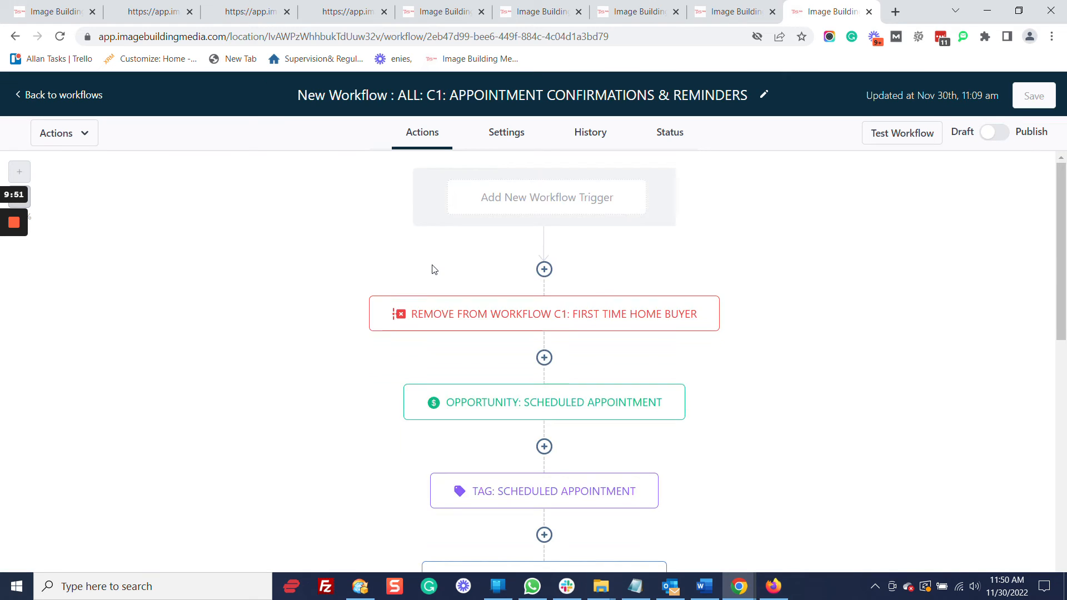
pyautogui.scroll(-2, 915, 282)
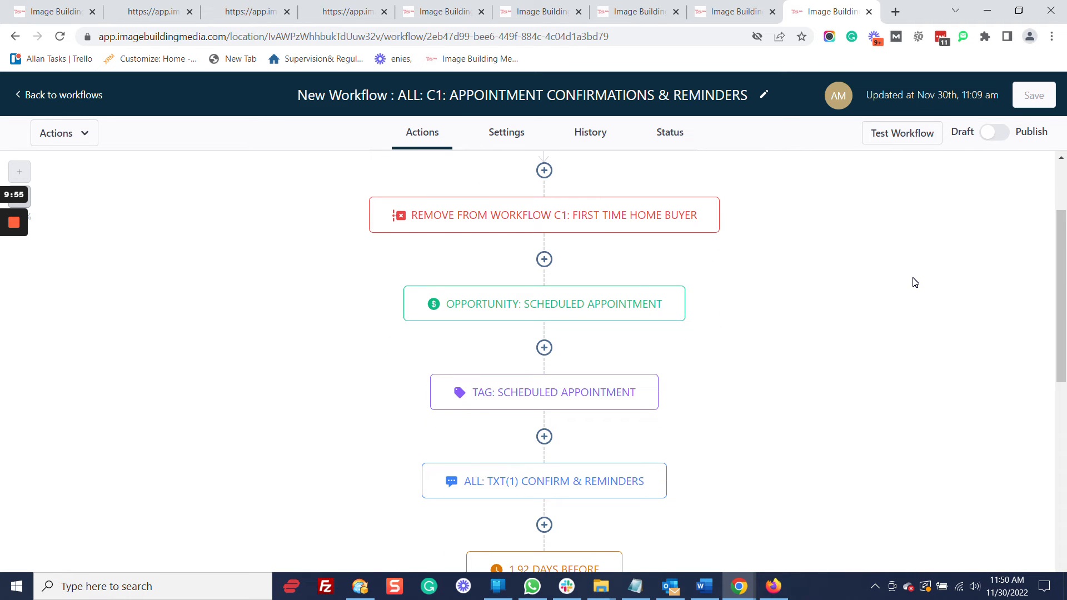
pyautogui.scroll(1, 939, 229)
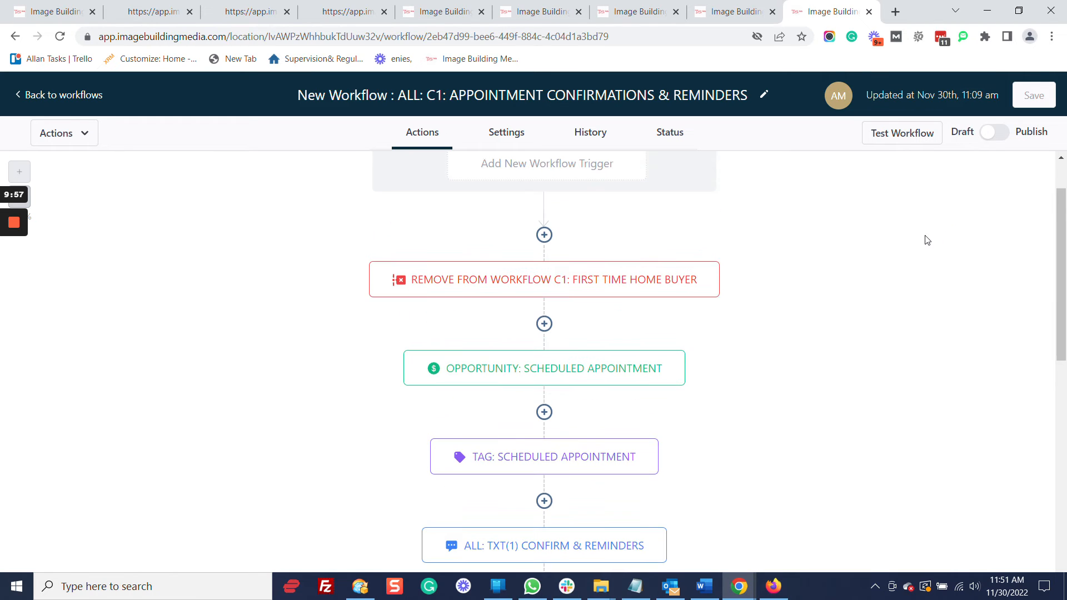
pyautogui.scroll(-2, 895, 240)
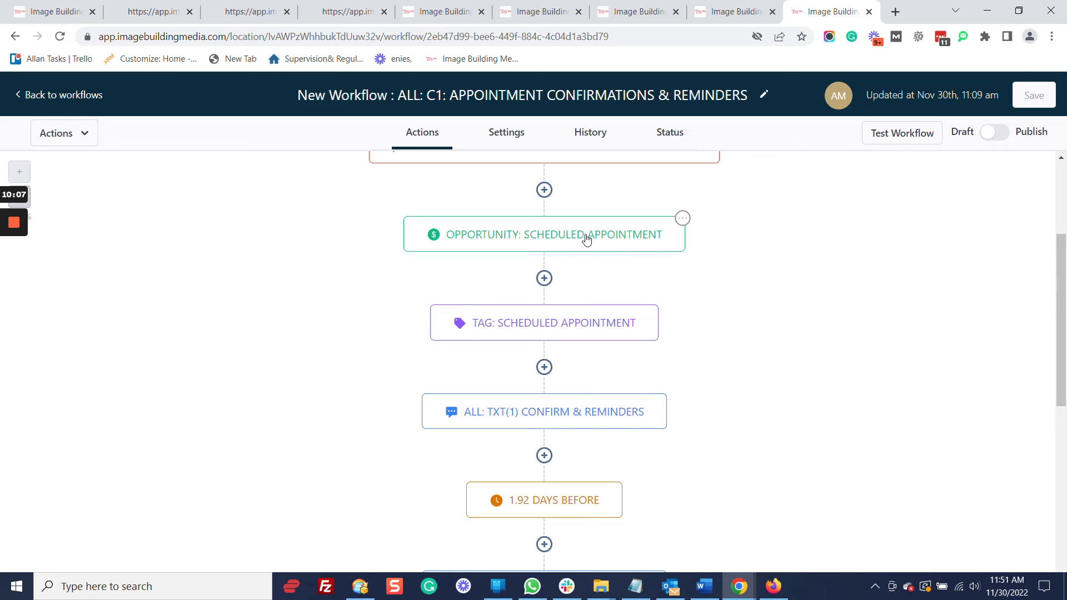
pyautogui.scroll(-2, 757, 277)
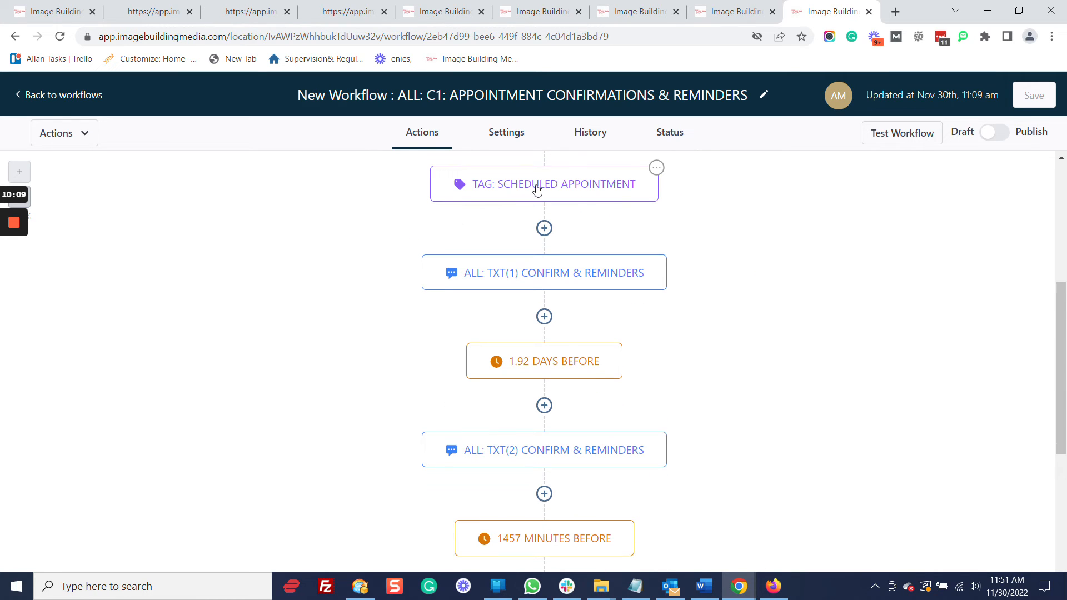
pyautogui.scroll(-1, 885, 207)
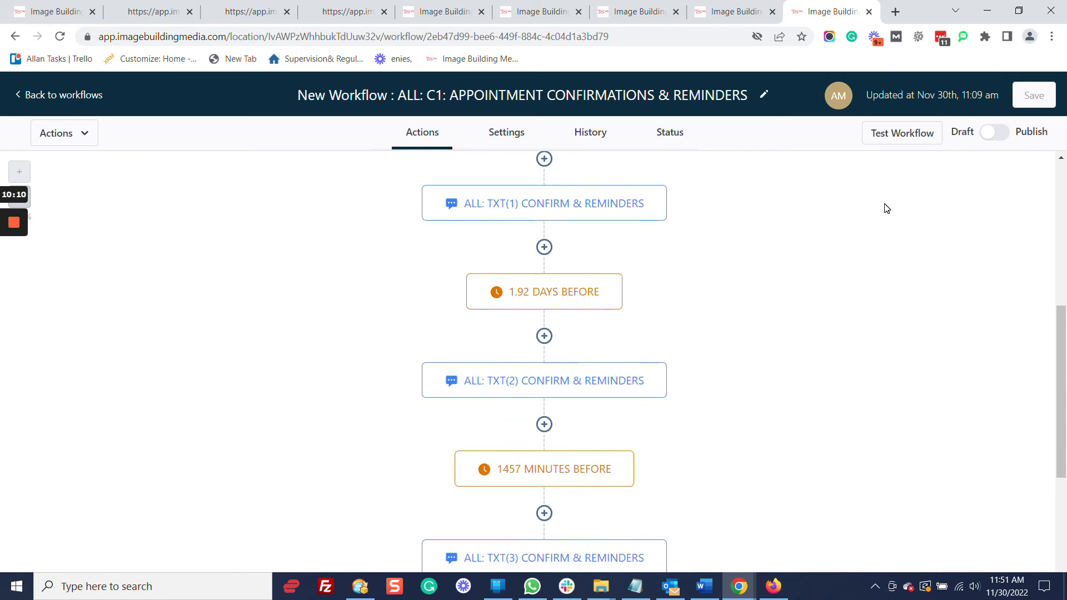
# - Examine the settings of the ALL: TXT(1) CONFIRM & REMINDERS message and the 1.92 DAYS BEFORE wait, closing them without changes
pyautogui.click(570, 212)
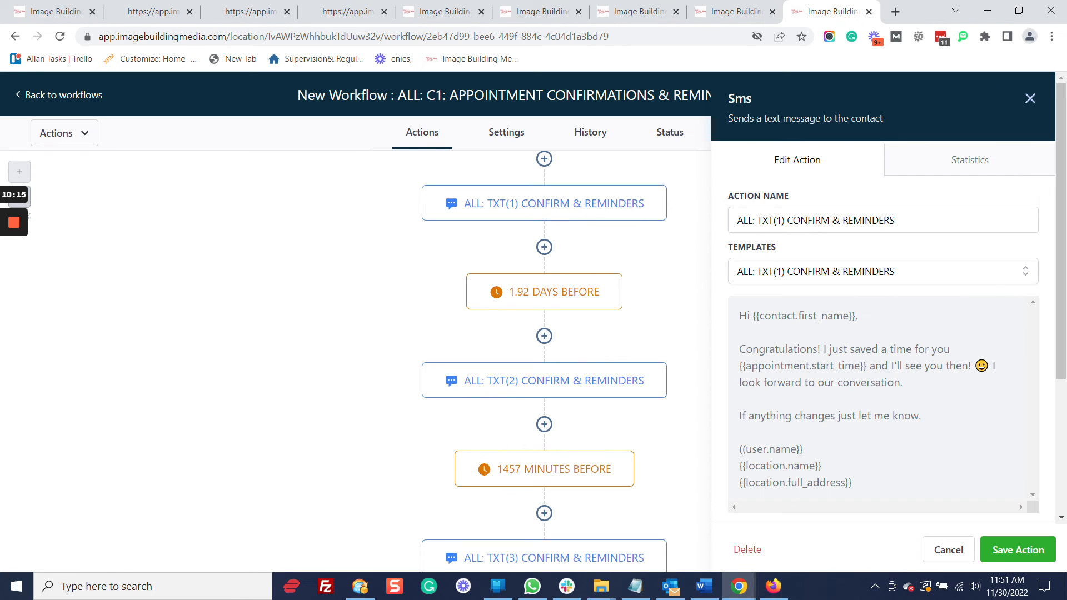
pyautogui.scroll(-3, 837, 328)
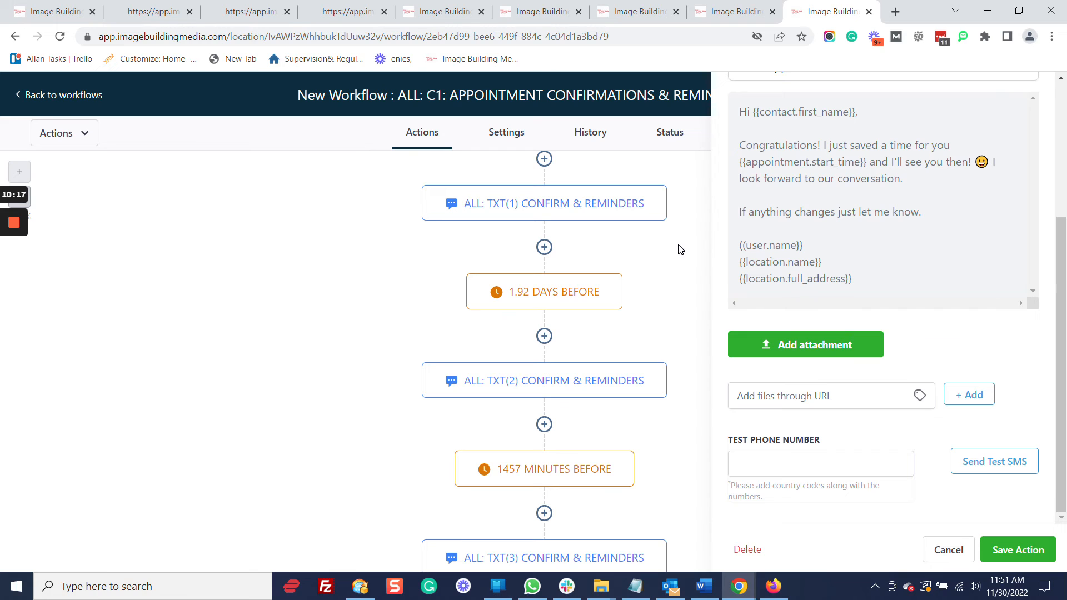
pyautogui.click(588, 308)
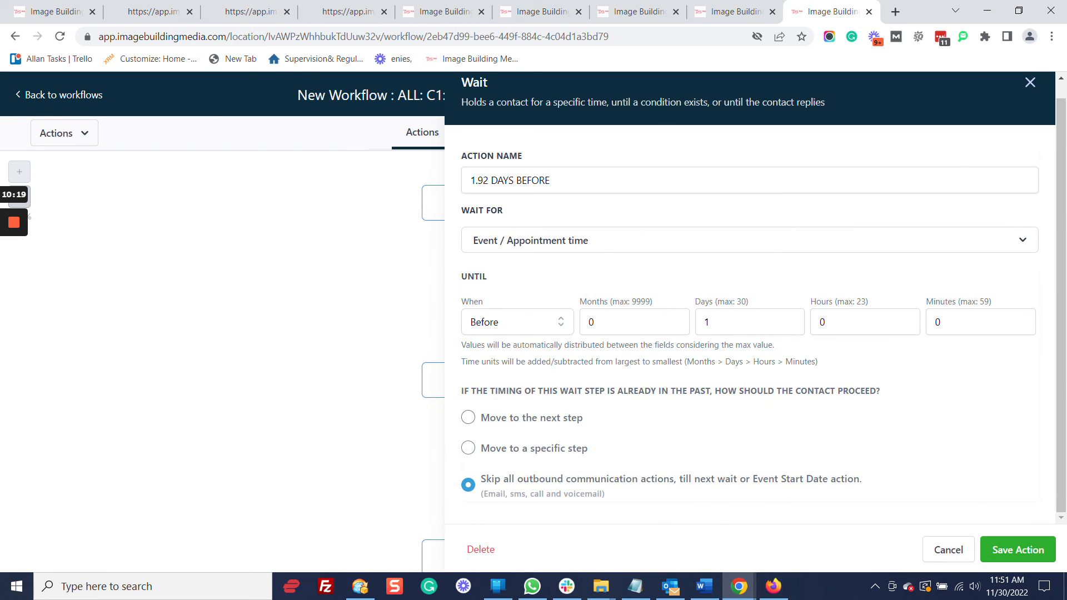
pyautogui.click(1029, 83)
pyautogui.scroll(-1, 728, 281)
pyautogui.scroll(1, 729, 300)
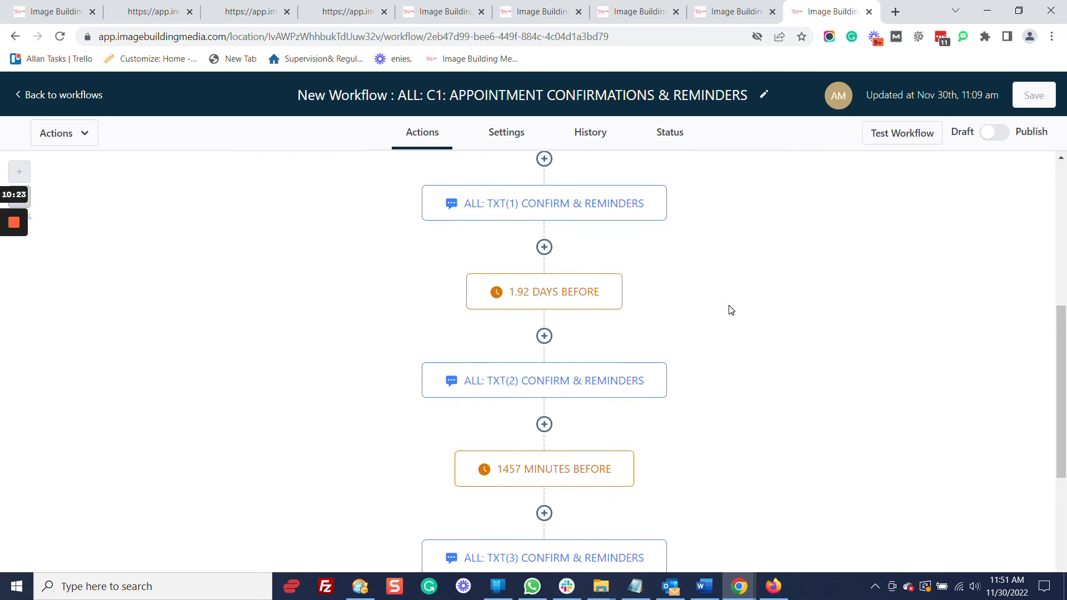
# - Examine the remaining sequence of reminder texts and timed waits from ALL: TXT(2) through ALL: TXT(5) CONFIRM & REMINDERS
pyautogui.scroll(-2, 729, 309)
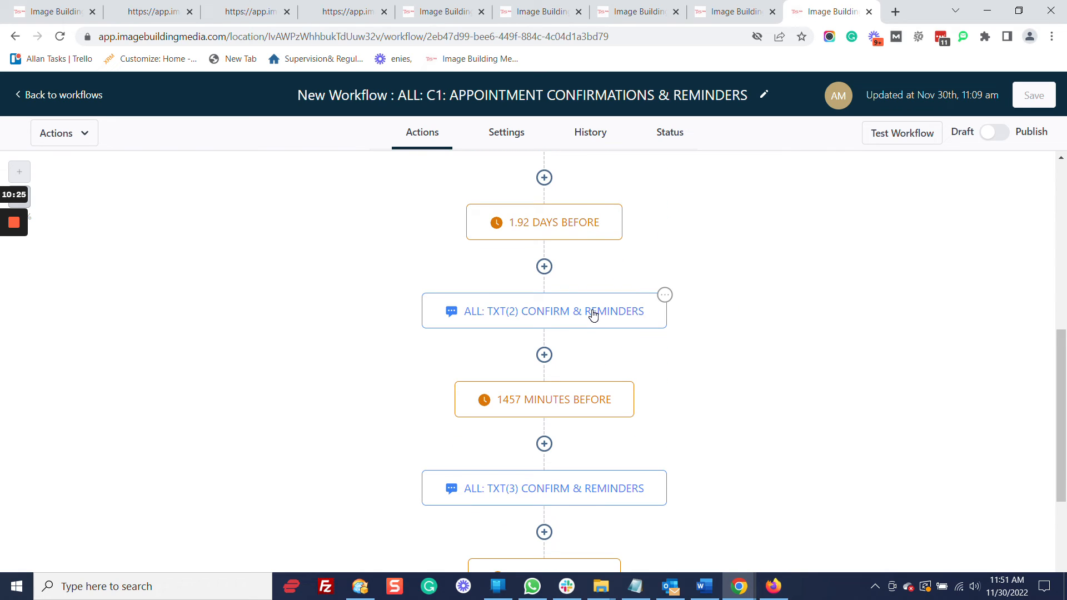
pyautogui.scroll(-1, 593, 314)
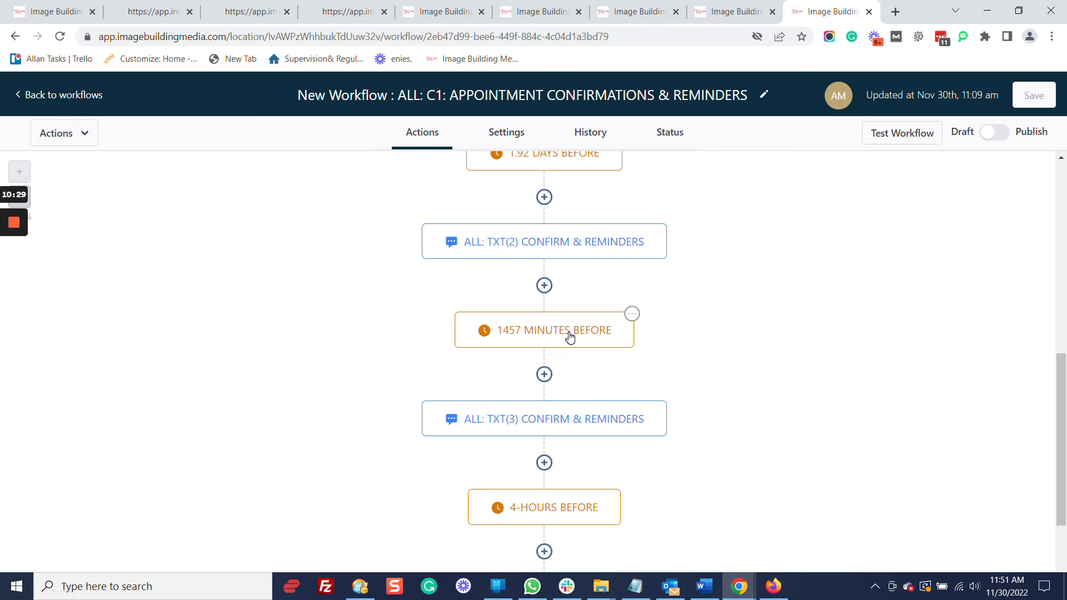
pyautogui.scroll(-2, 731, 328)
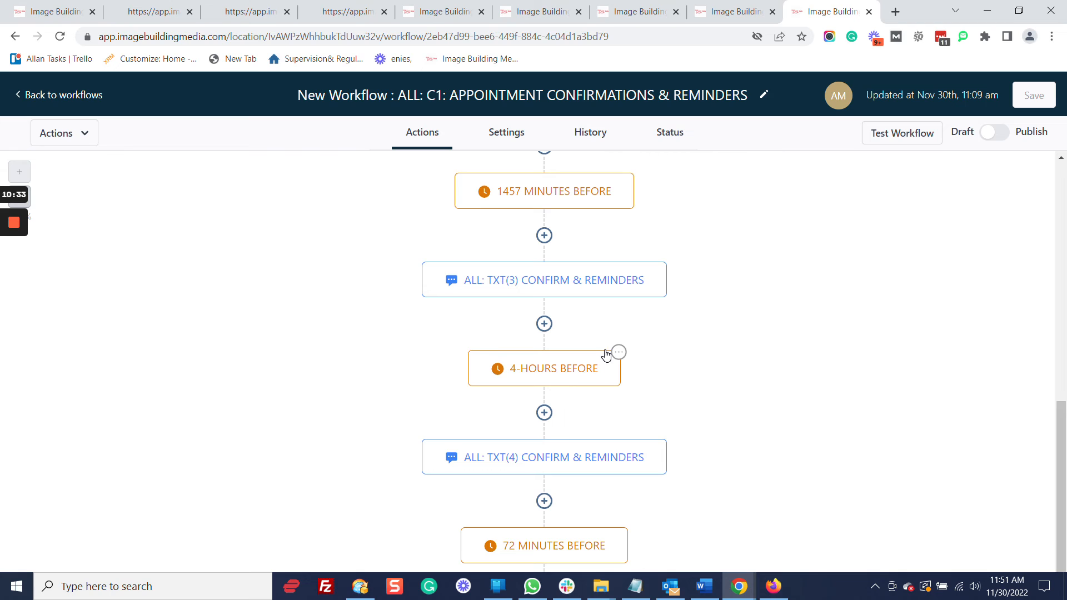
pyautogui.scroll(2, 602, 329)
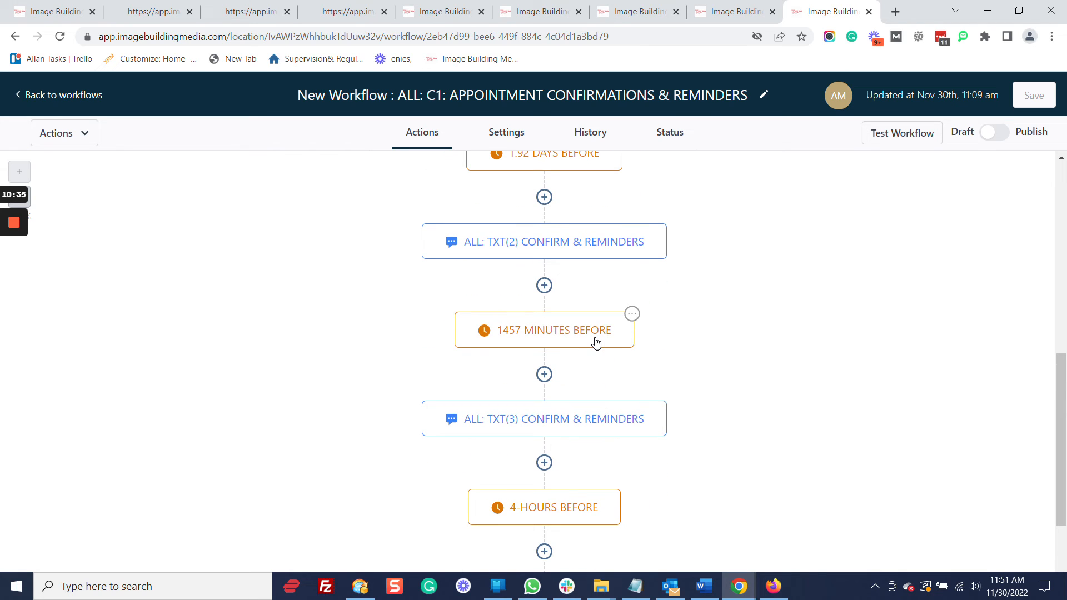
pyautogui.scroll(-3, 619, 367)
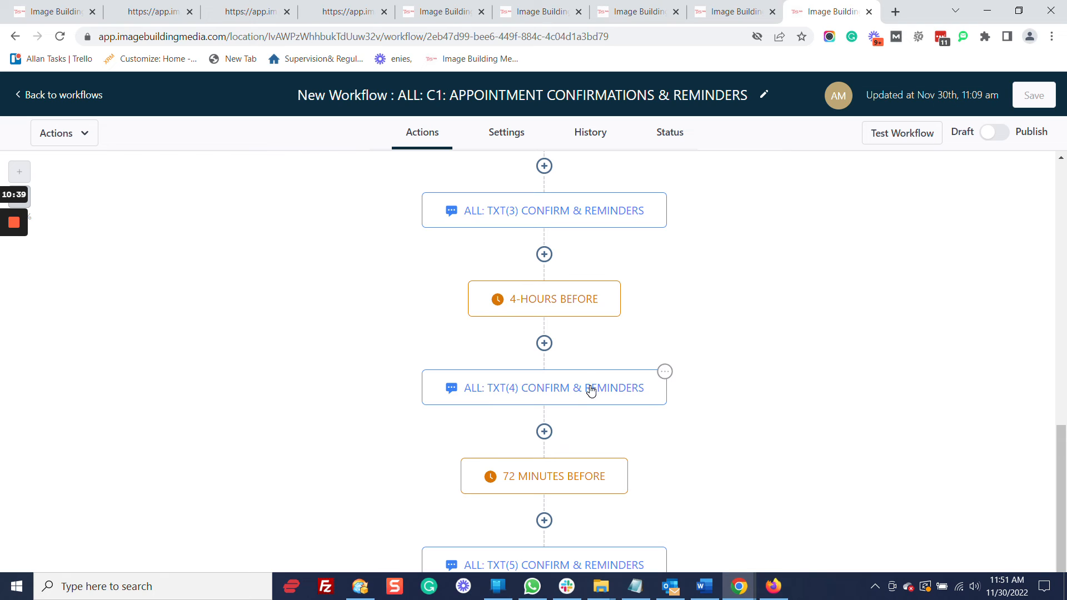
pyautogui.scroll(-3, 592, 389)
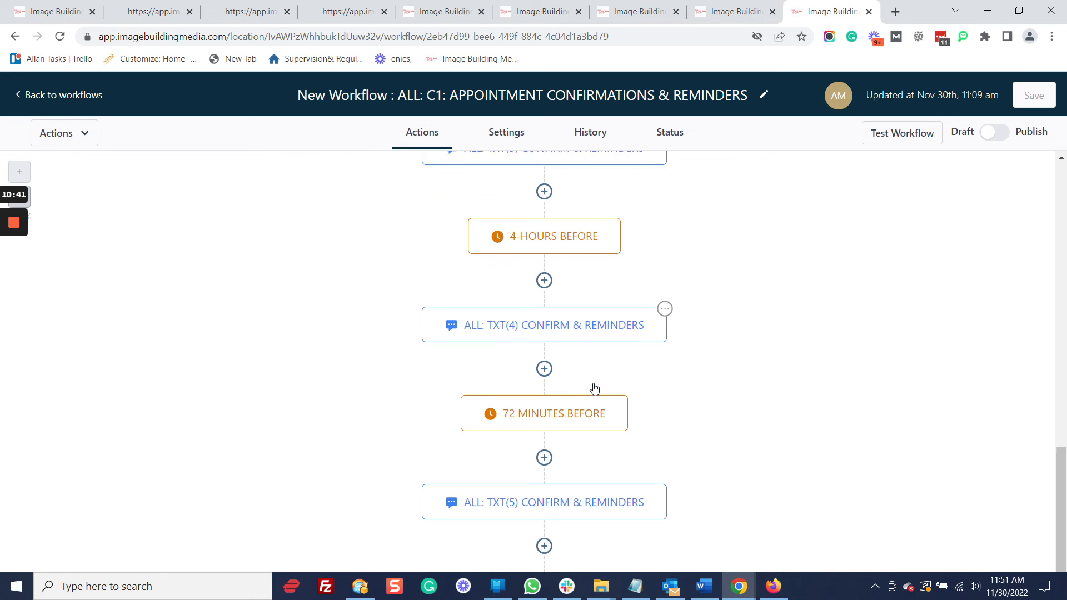